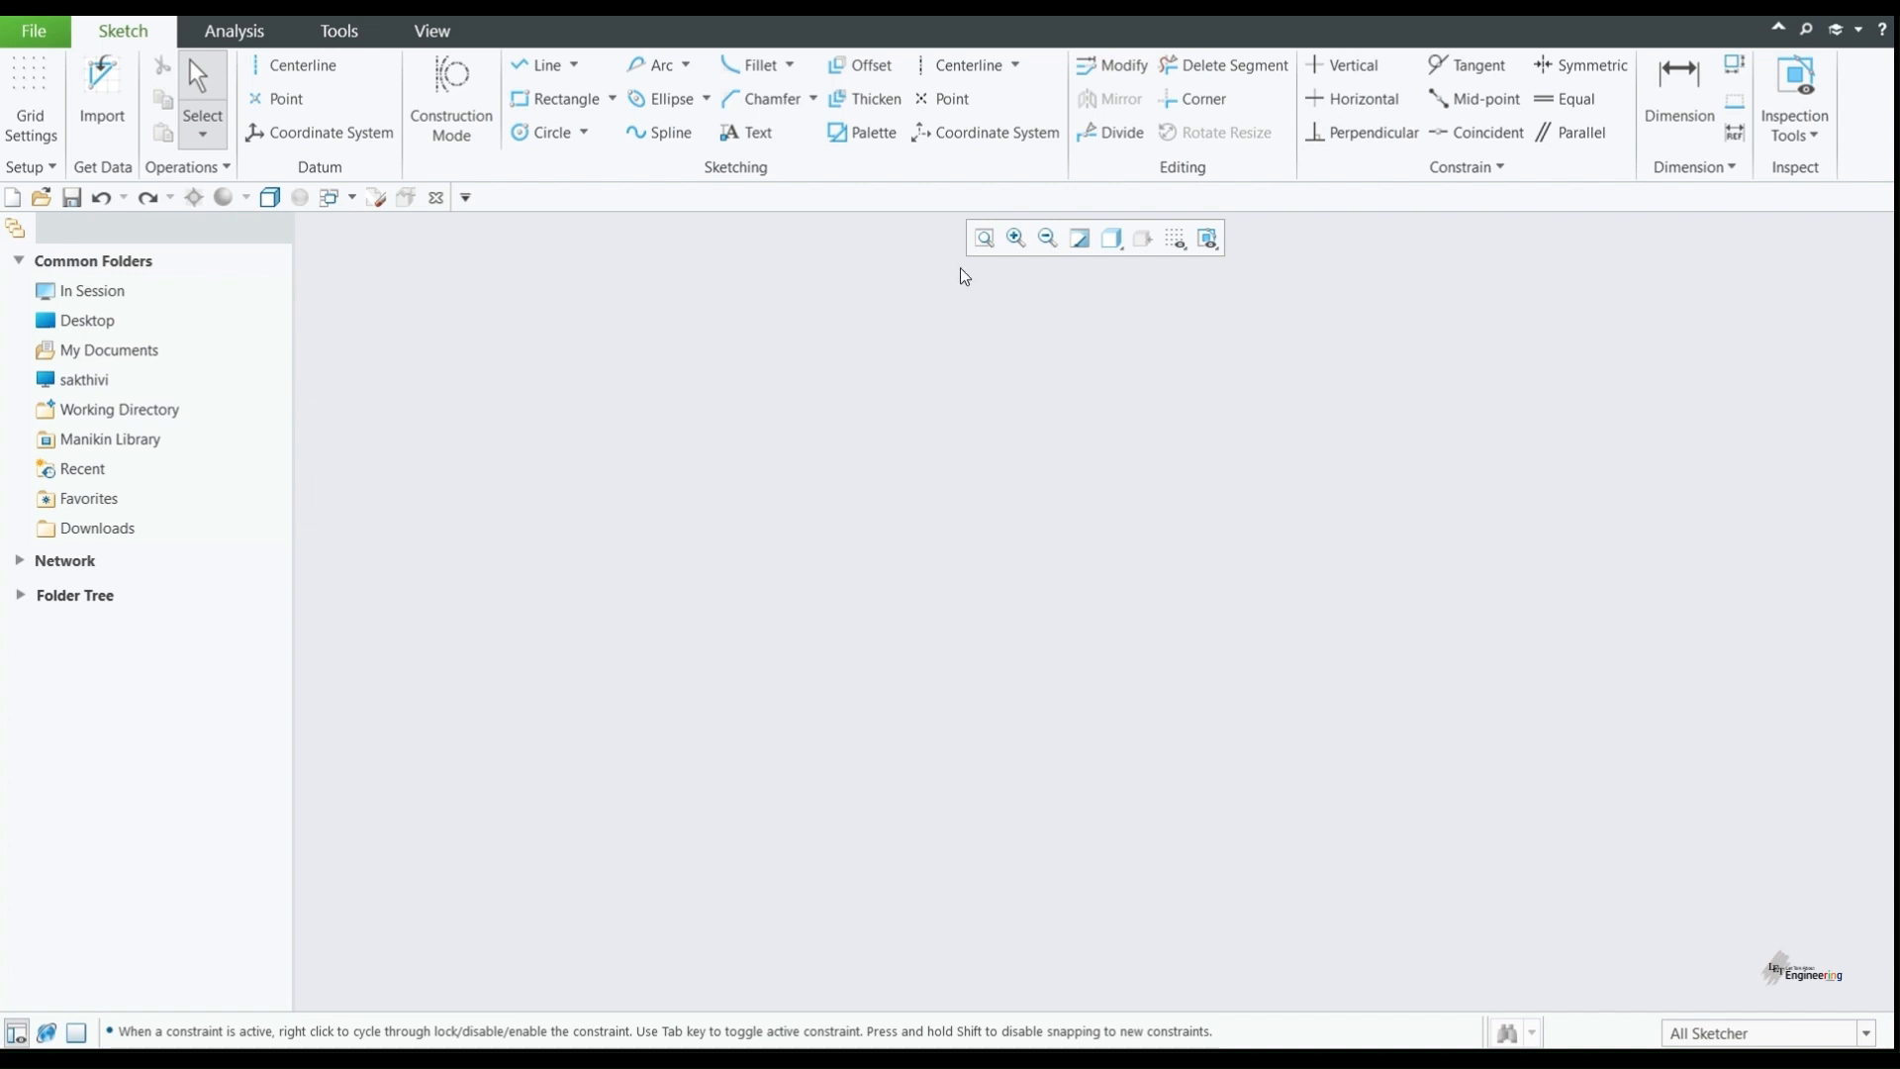
Step: Sketch a vertical and a horizontal construction centerline that cross near the middle of the sketch
click(975, 66)
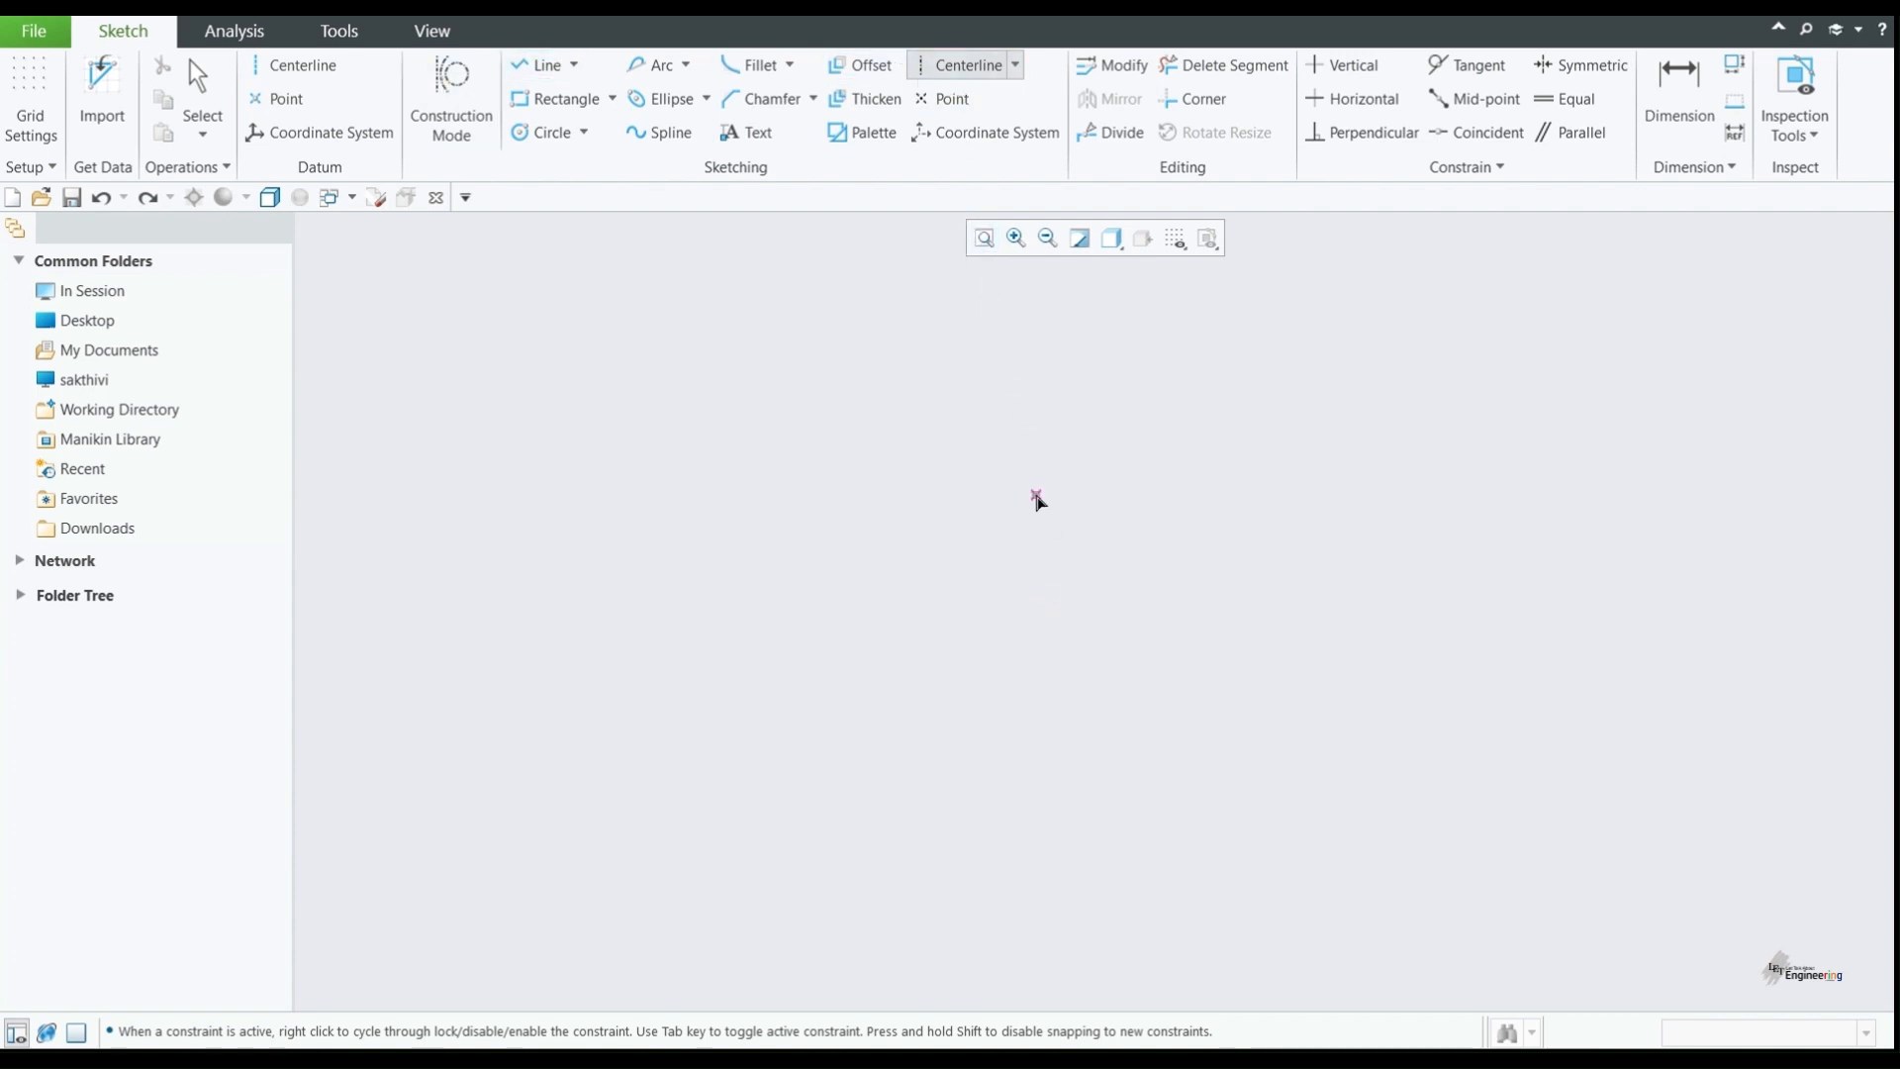
click(1025, 415)
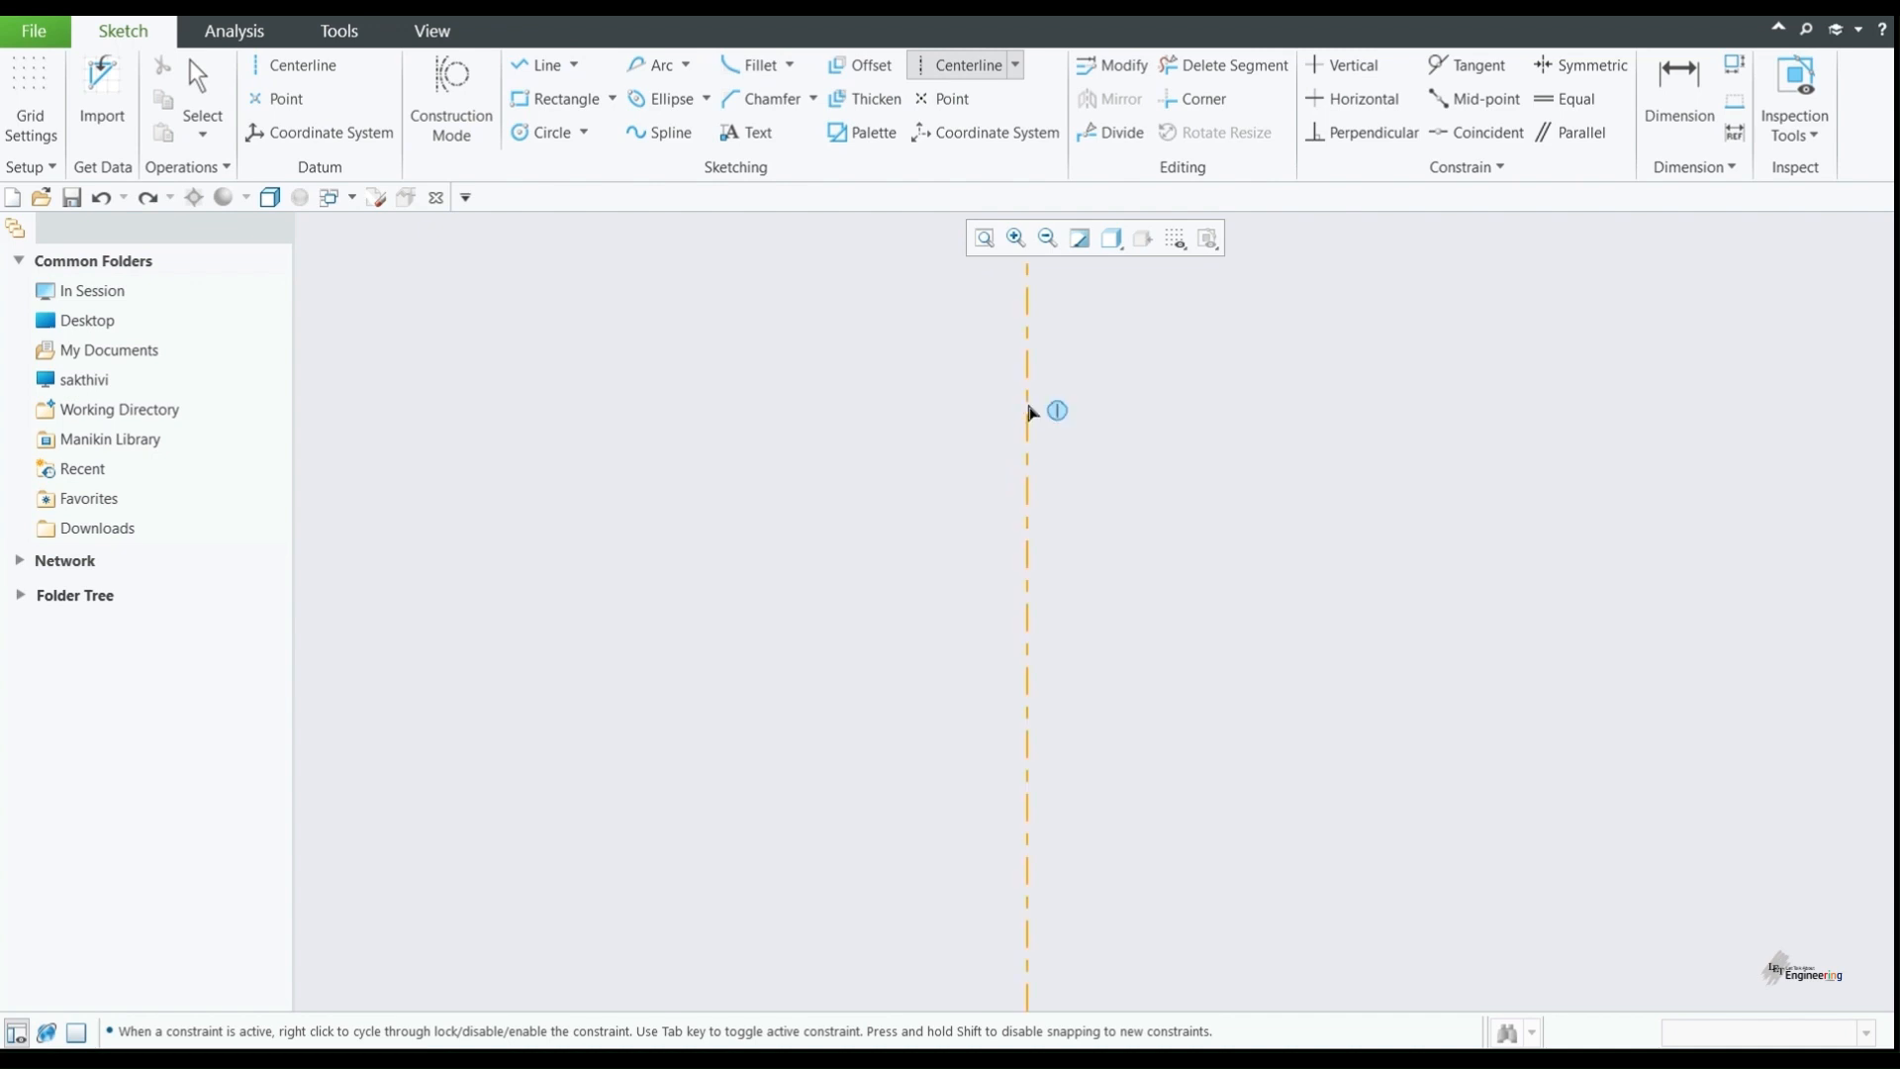
click(1029, 554)
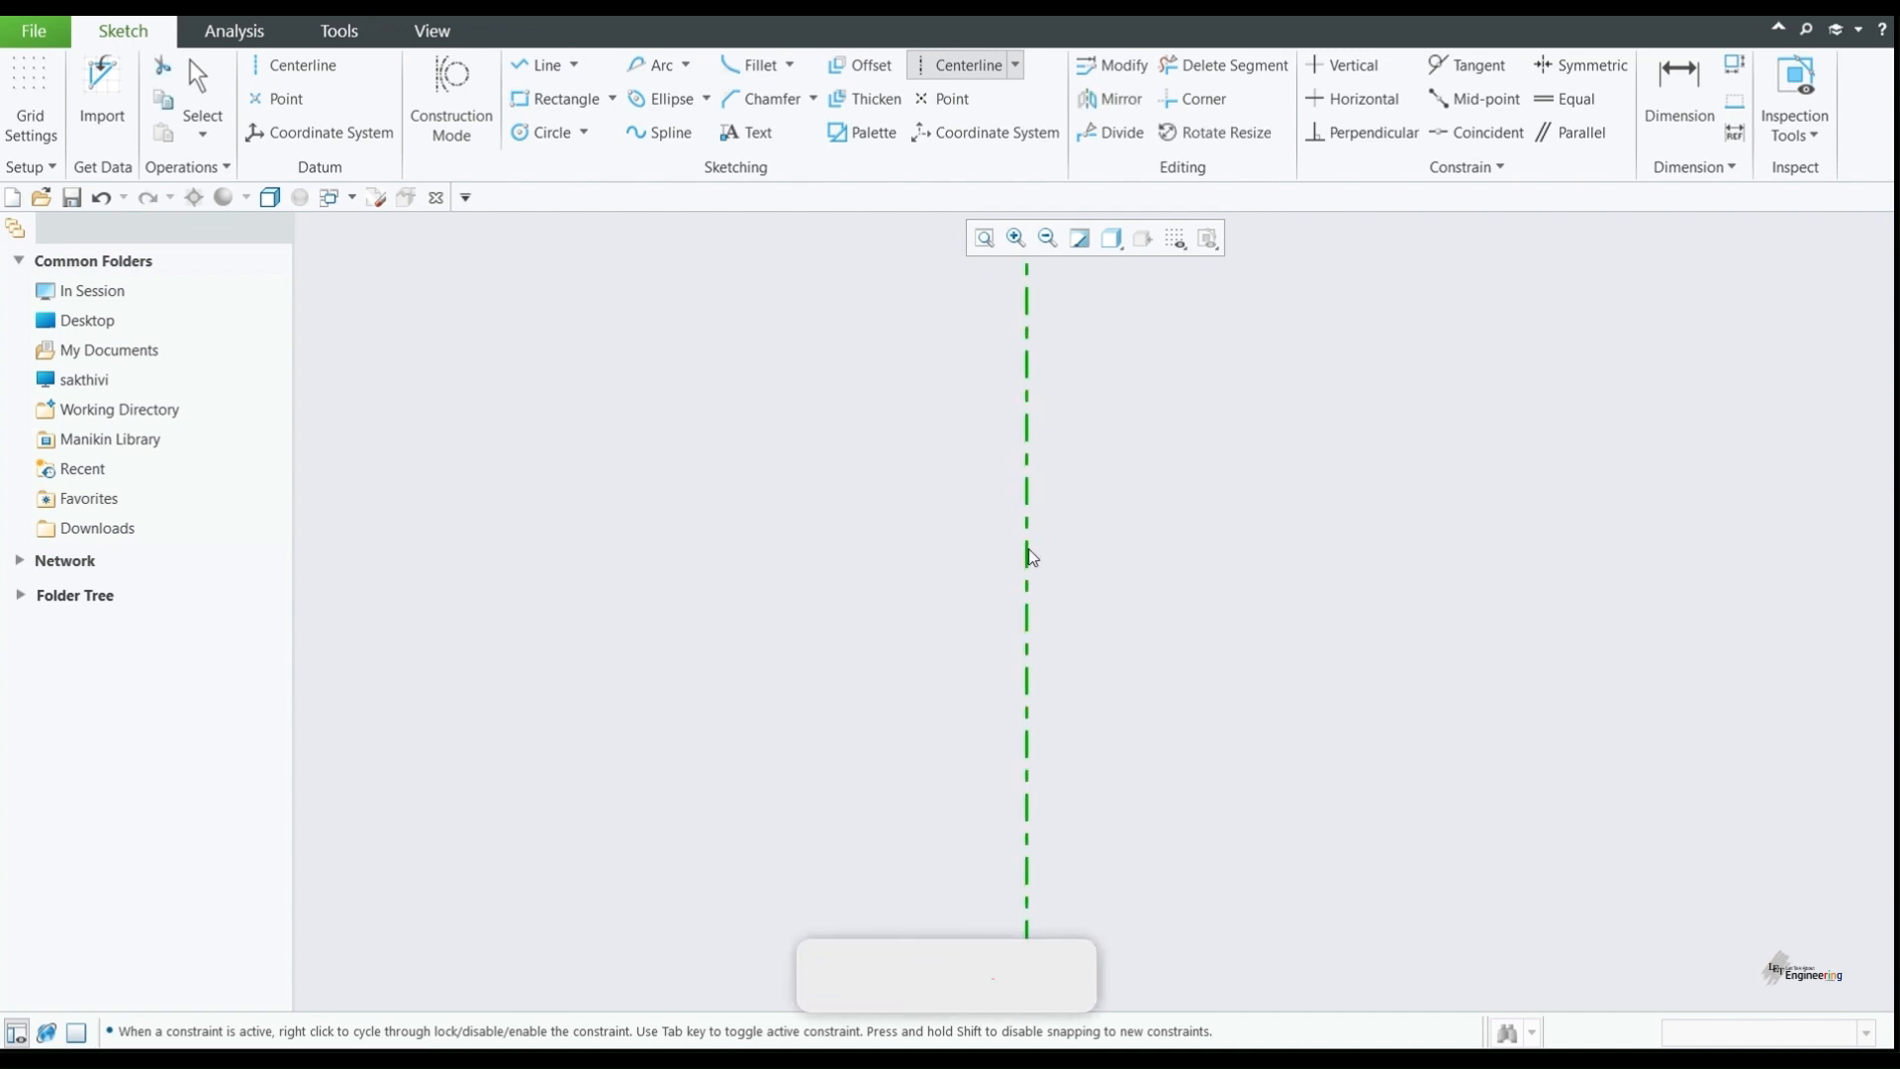
click(1027, 616)
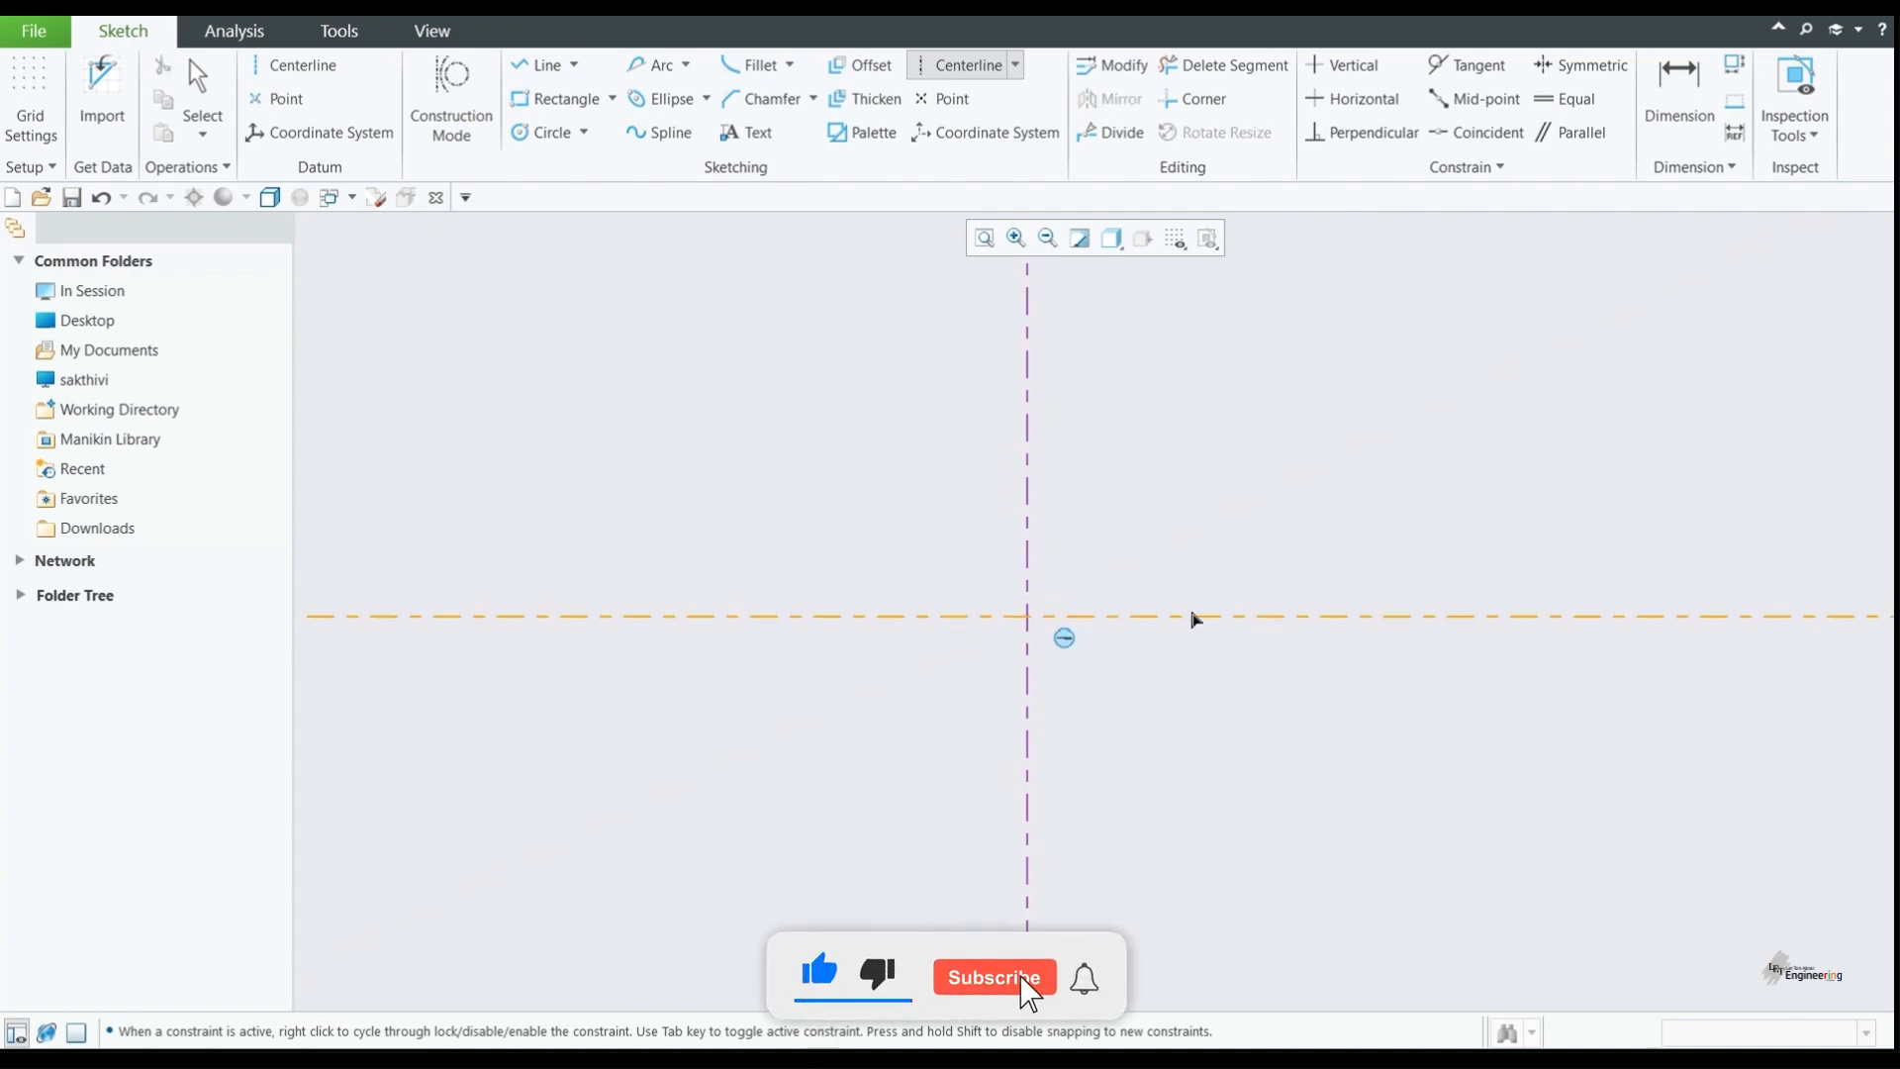
click(1192, 615)
middle_click(1219, 447)
scroll(1137, 632, up, 3)
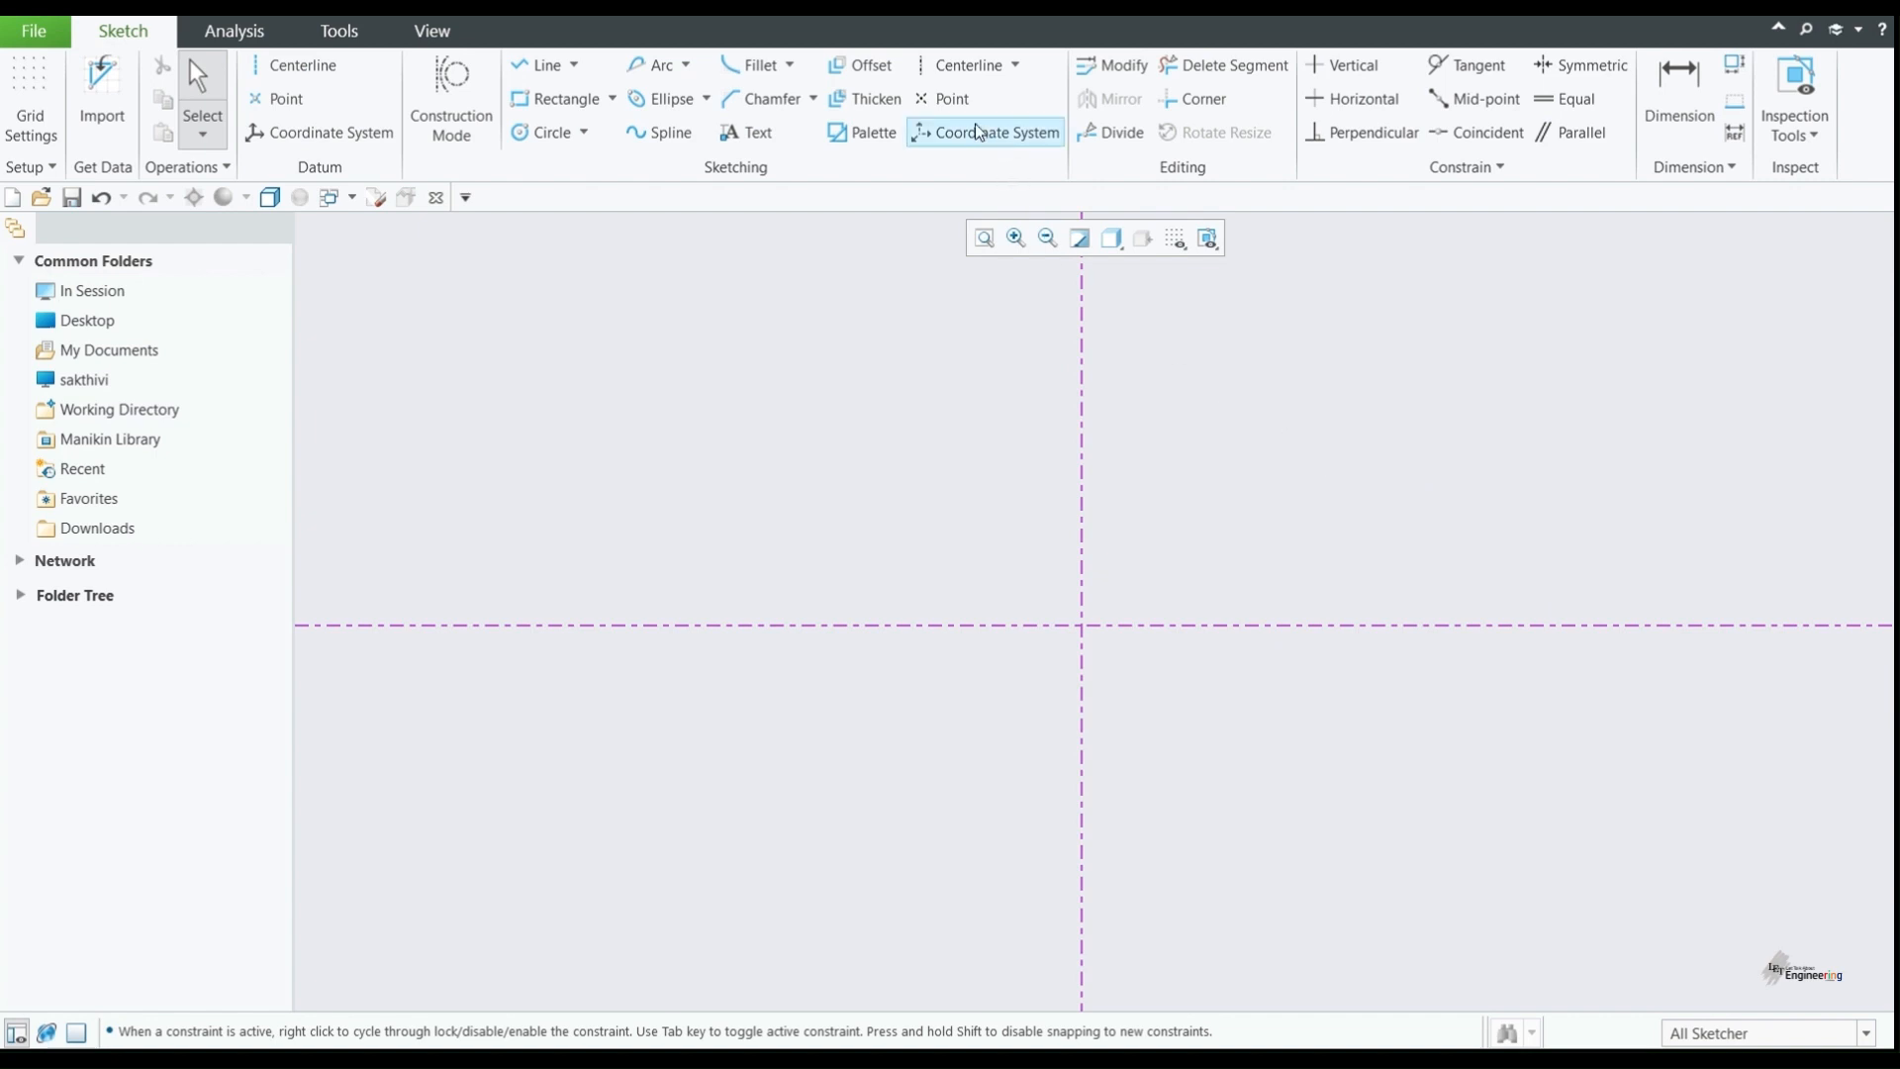
click(1016, 66)
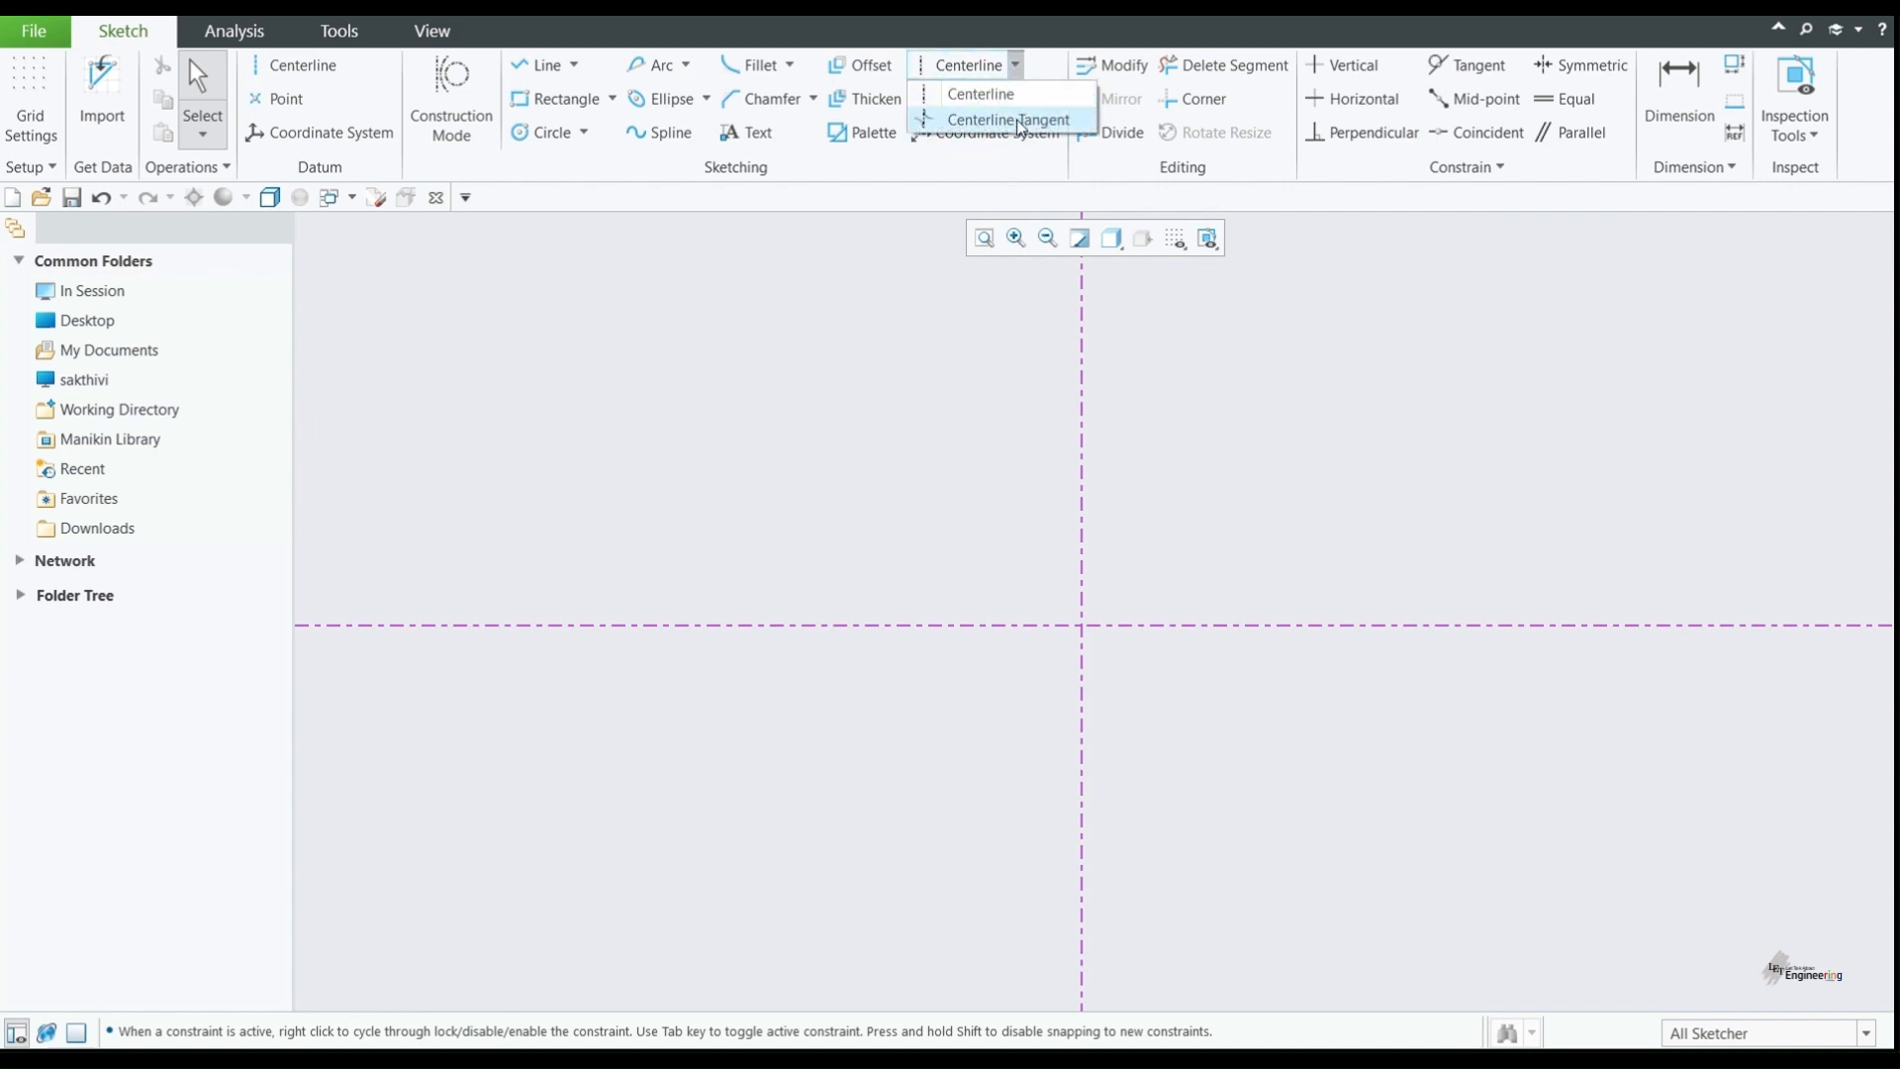
click(1280, 353)
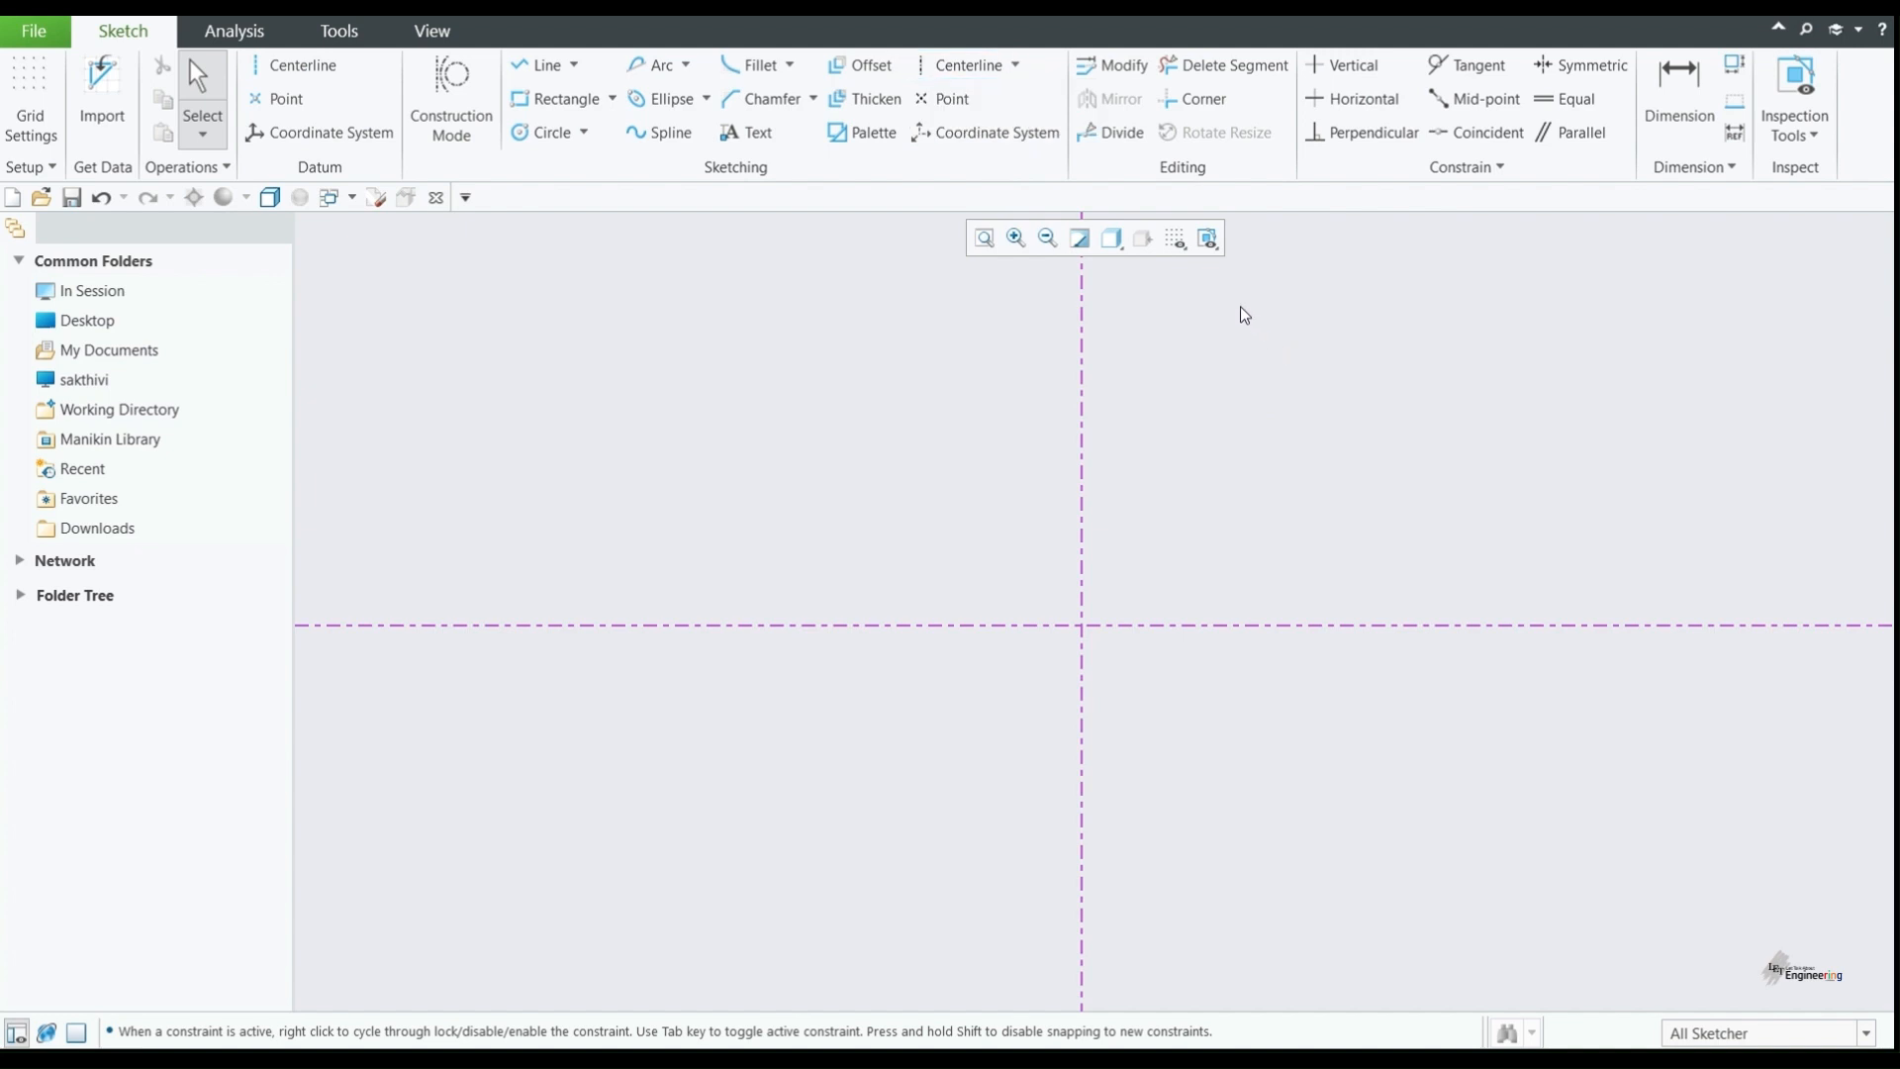
Step: Sketch two circles on the horizontal centerline, diameters about 1.91 and 3.27, centred about 4.50 left and 4.74 right of the vertical centerline
click(542, 132)
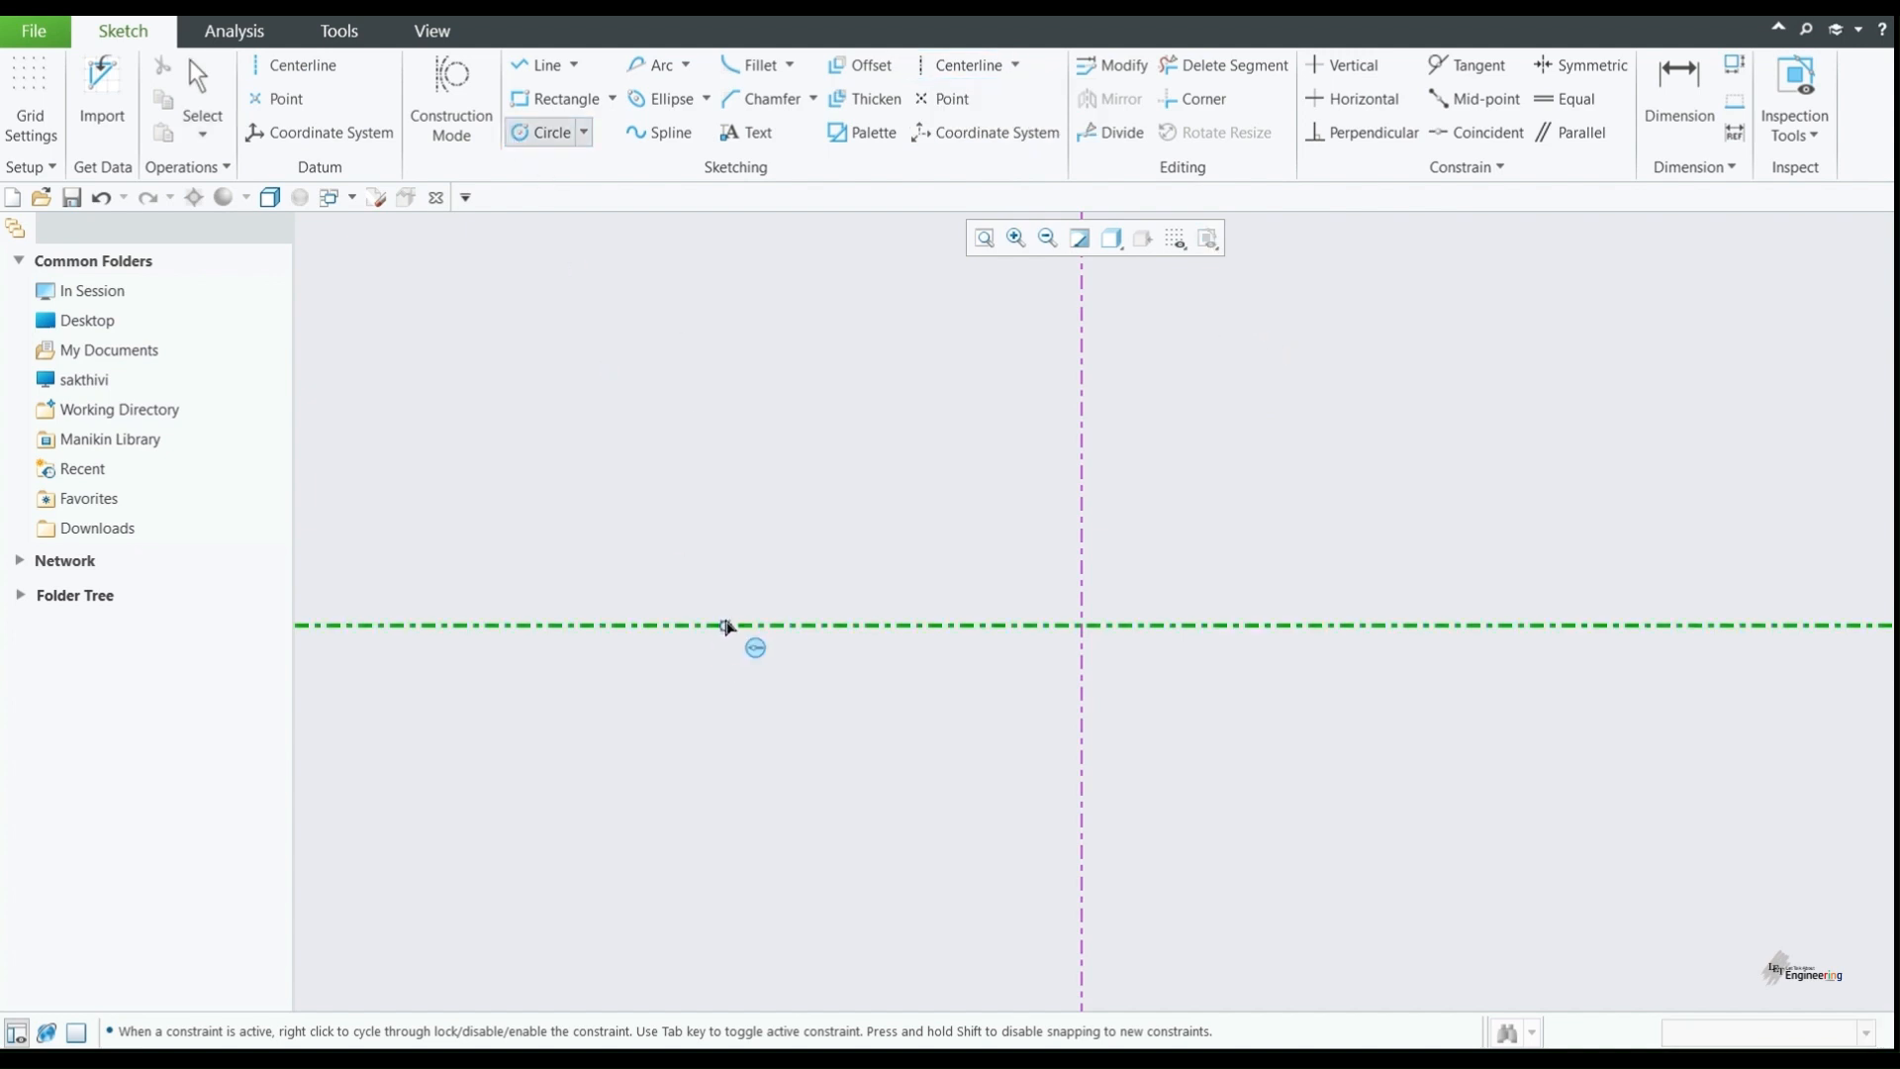
click(726, 627)
click(746, 702)
click(1457, 626)
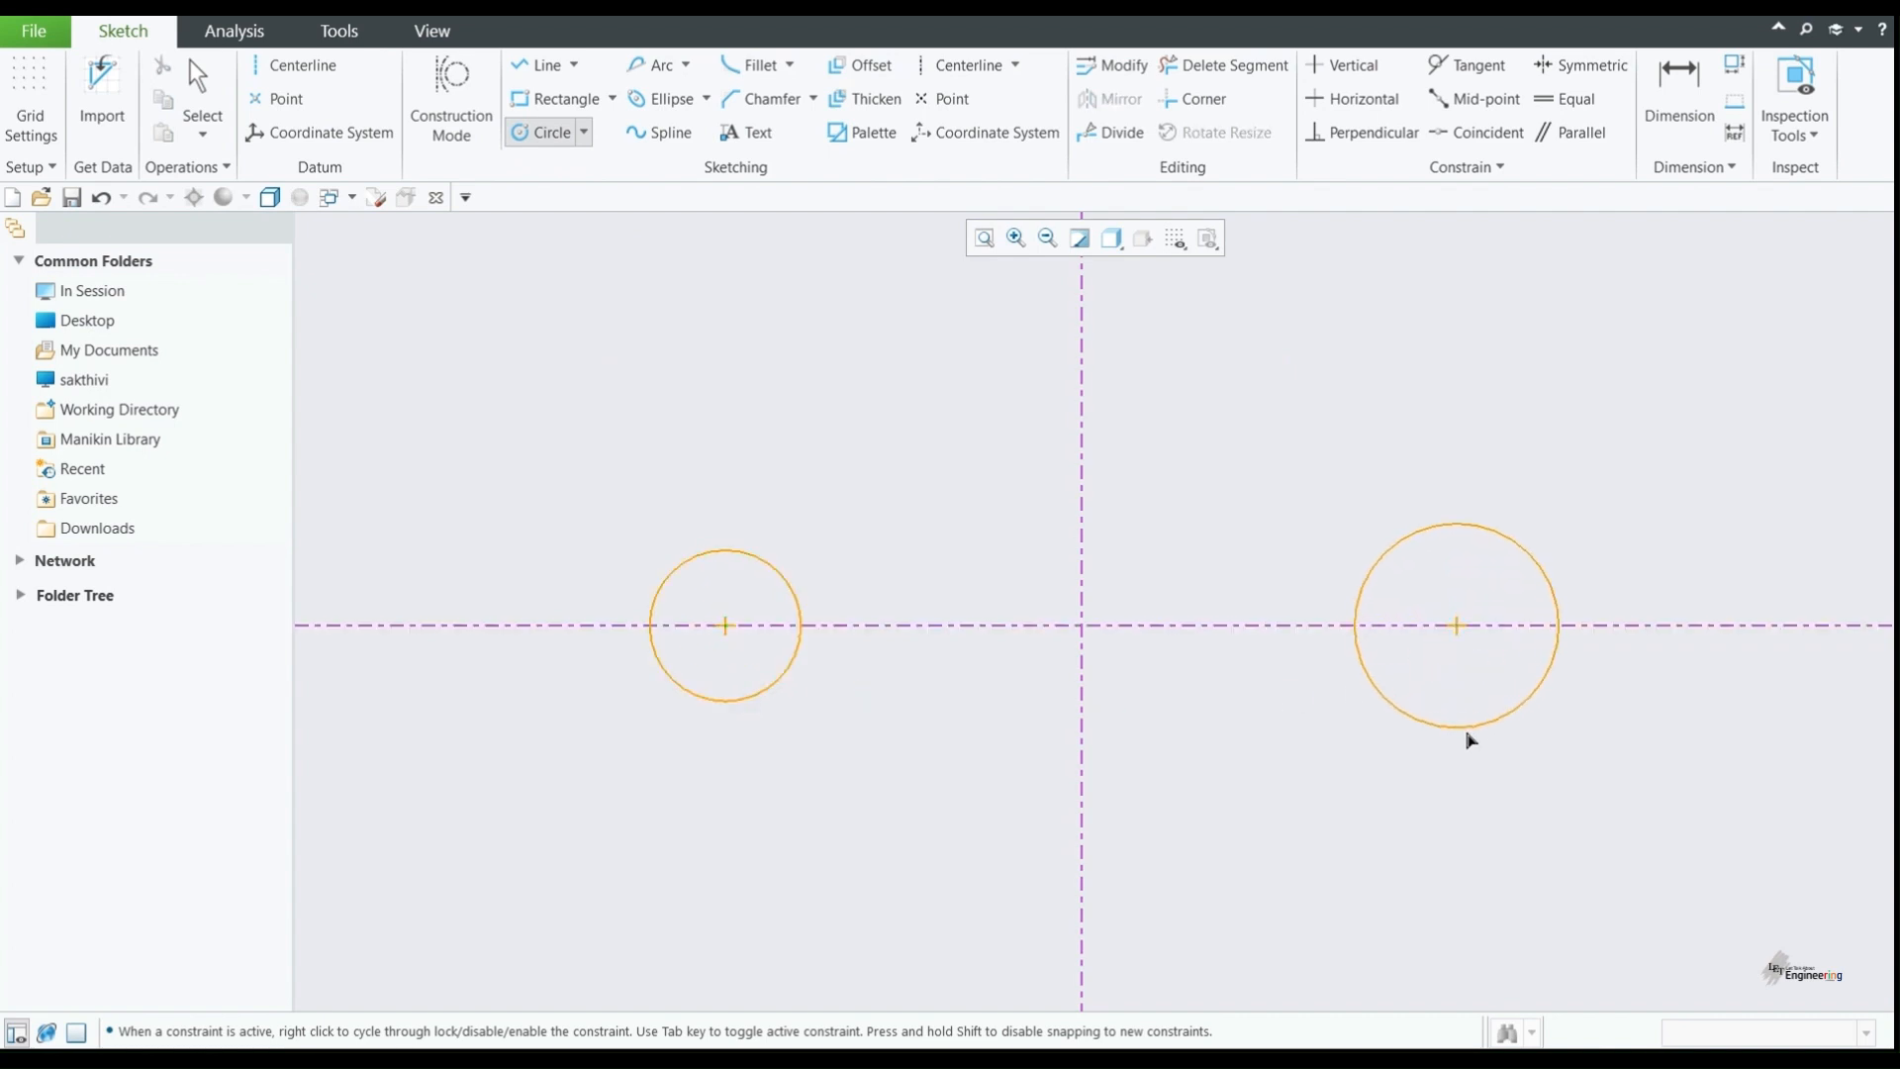
click(1482, 753)
middle_click(1548, 306)
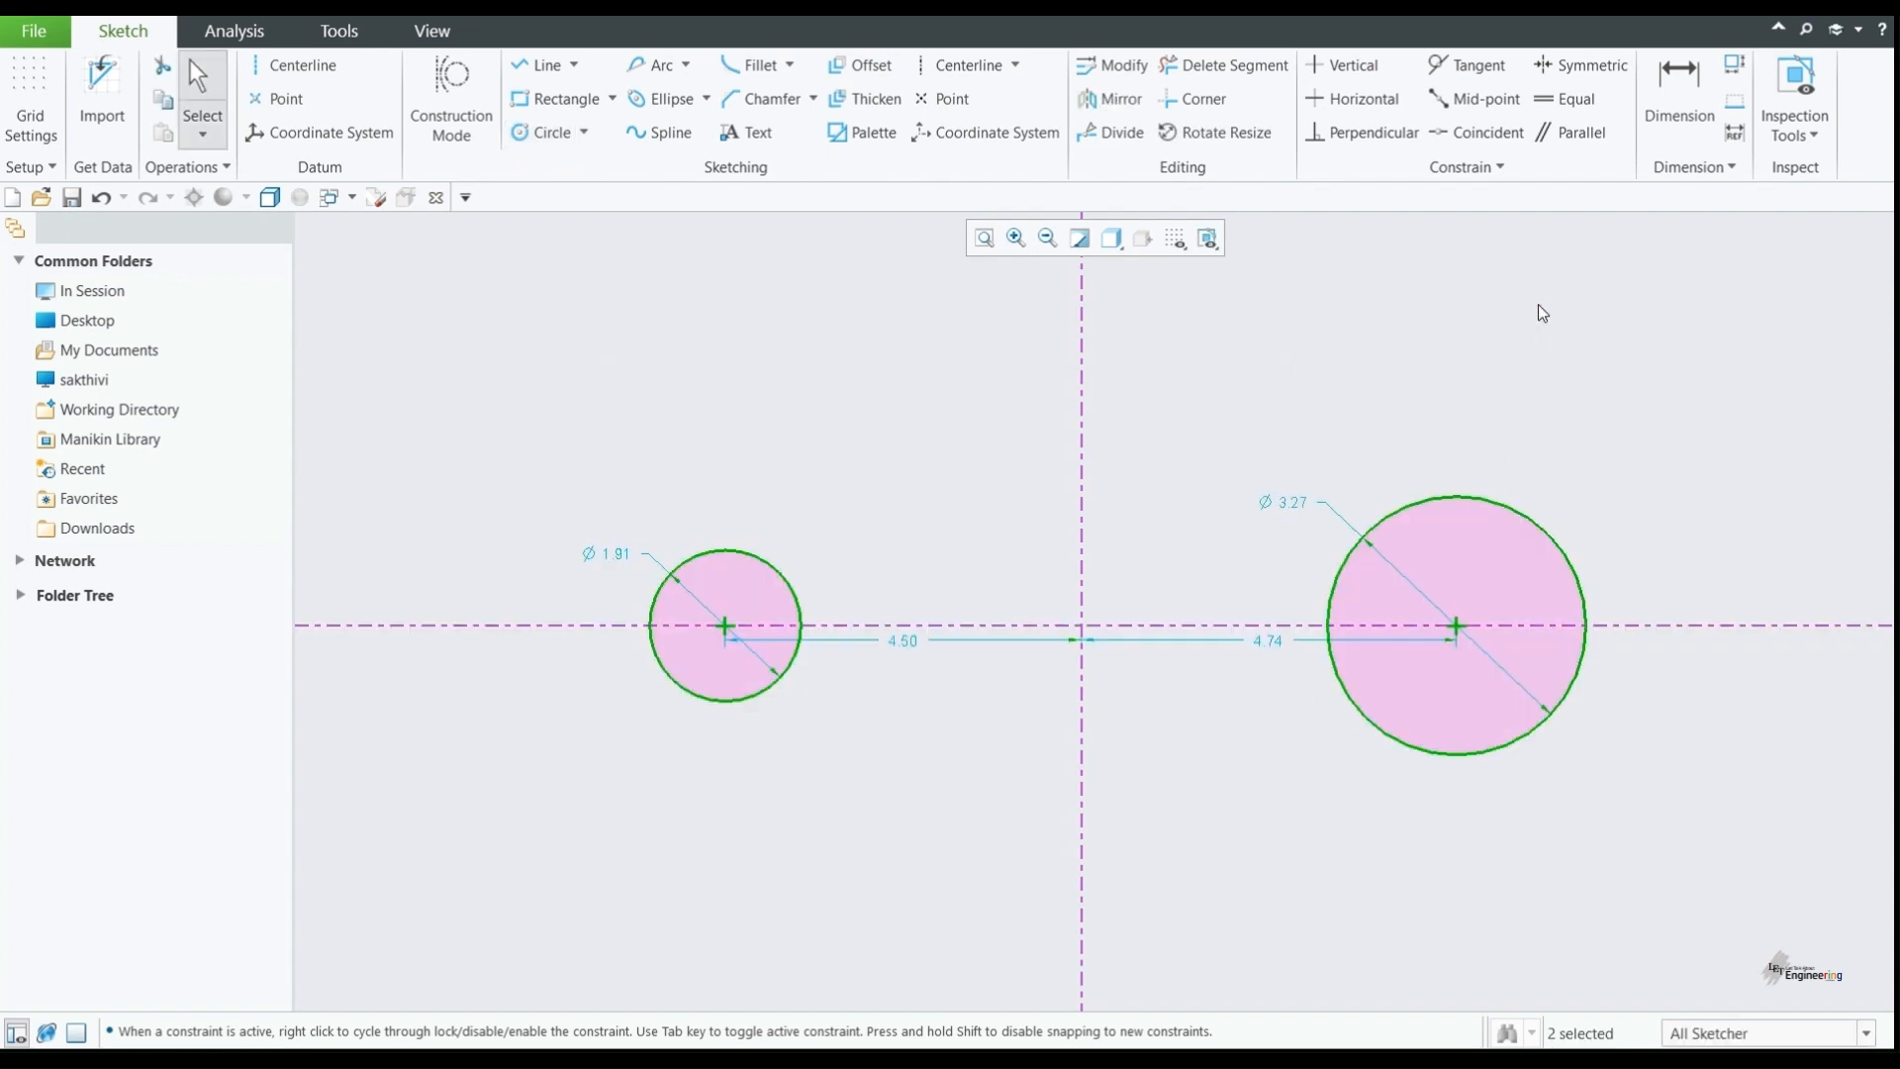
Step: Add a tangent centerline running from the underside of the large circle to the upper side of the small circle
click(1019, 70)
click(1032, 114)
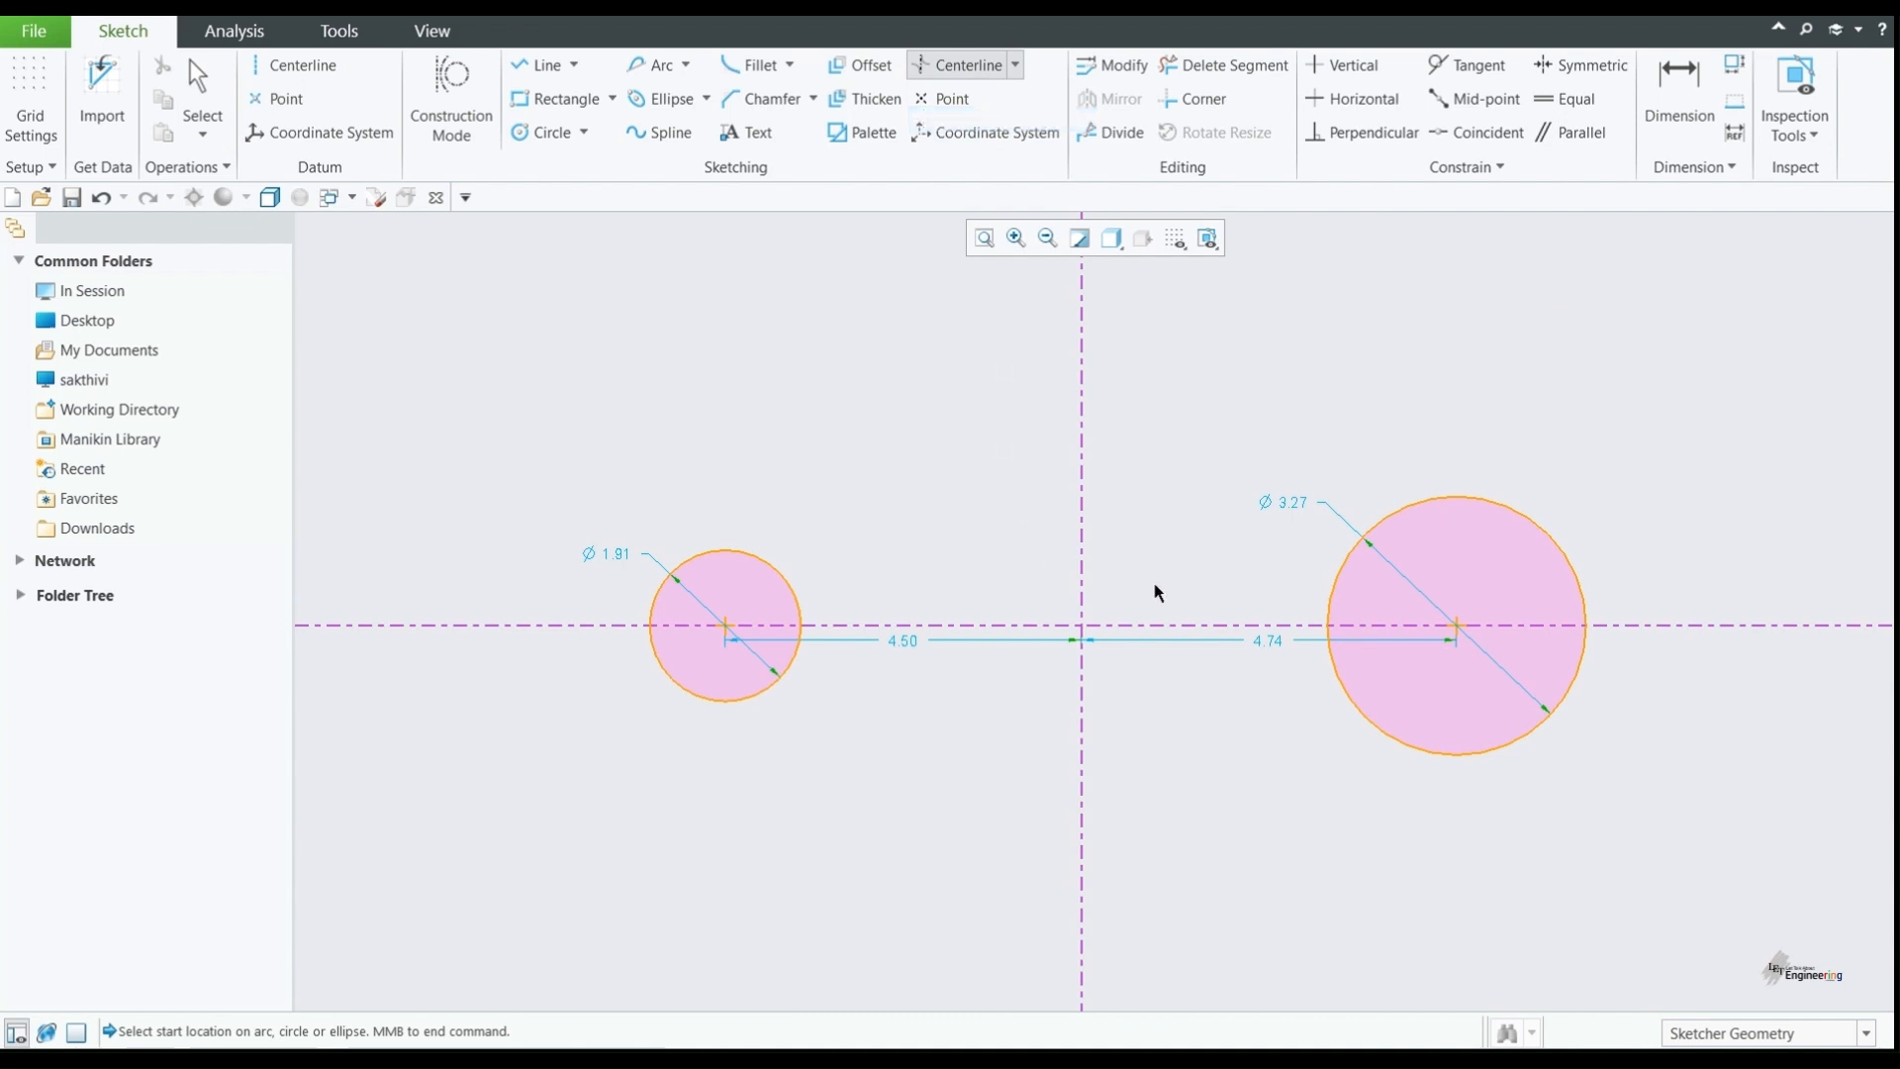
click(1335, 567)
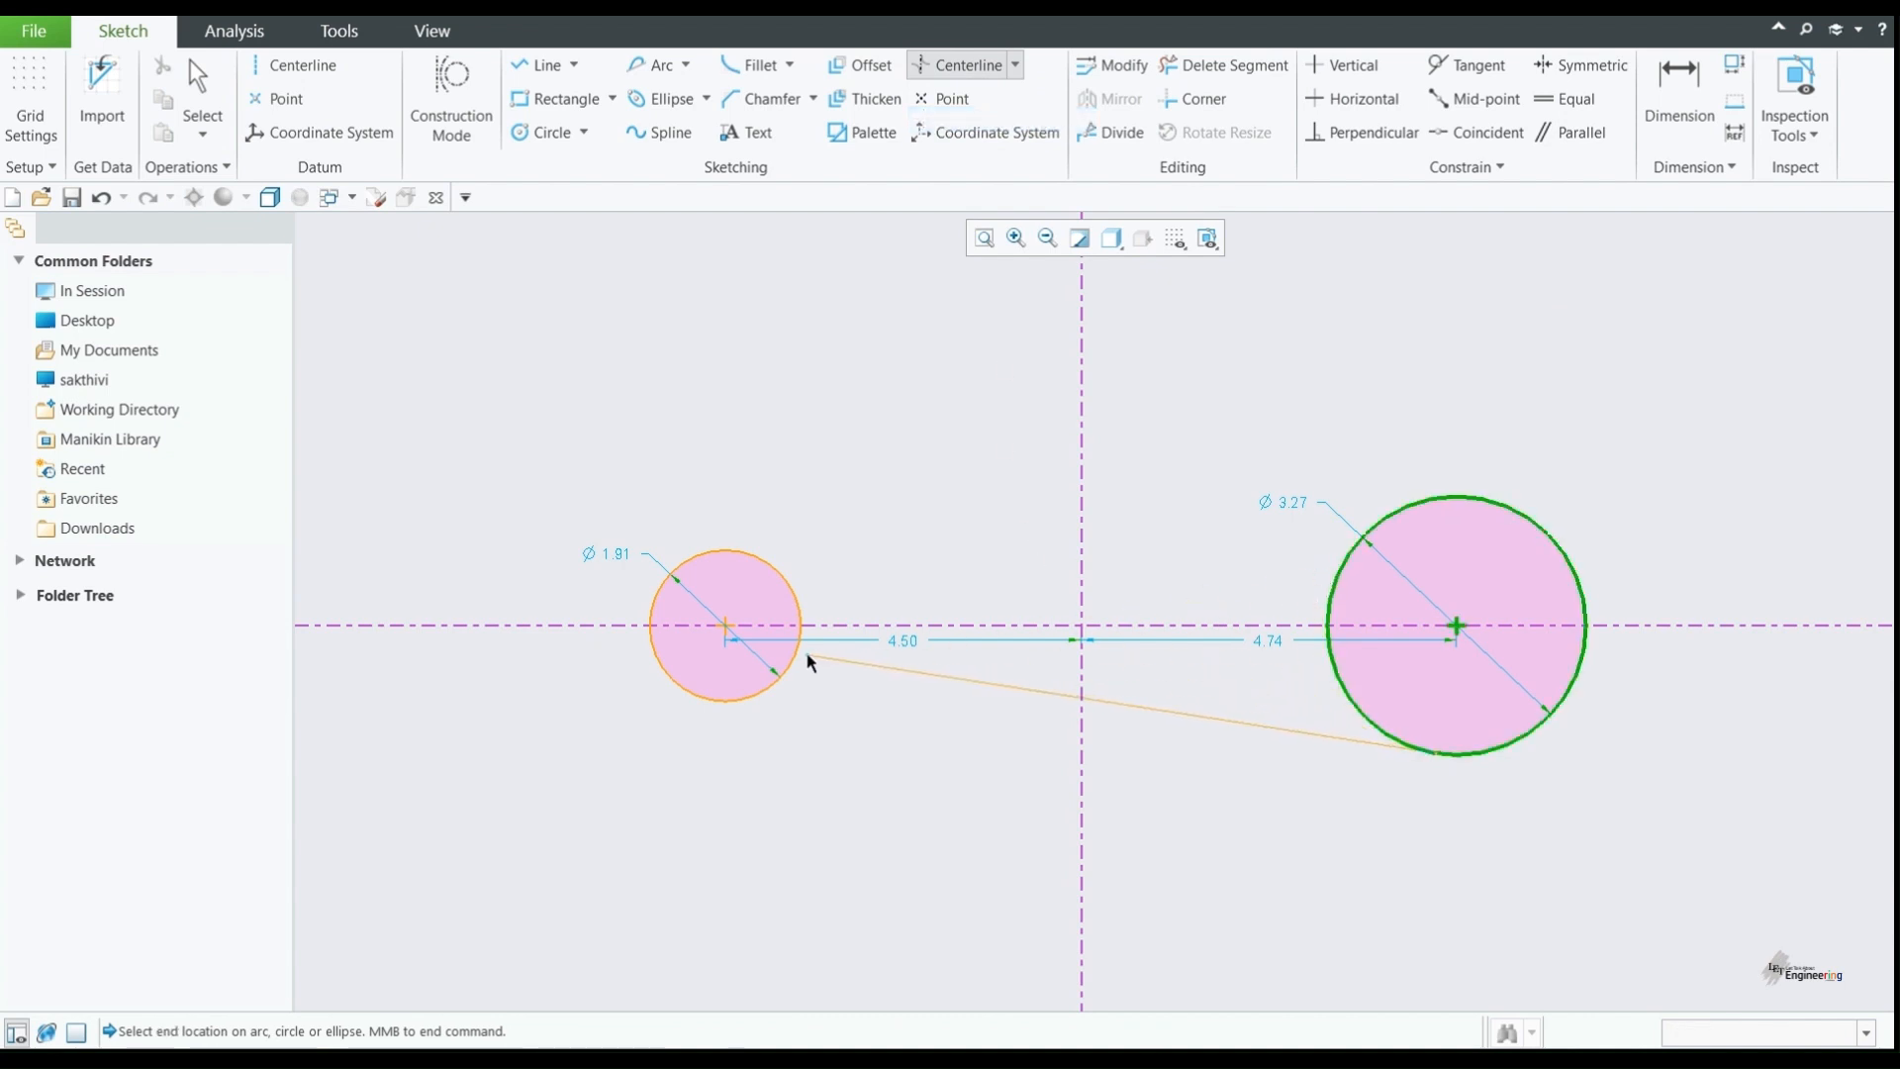
click(742, 547)
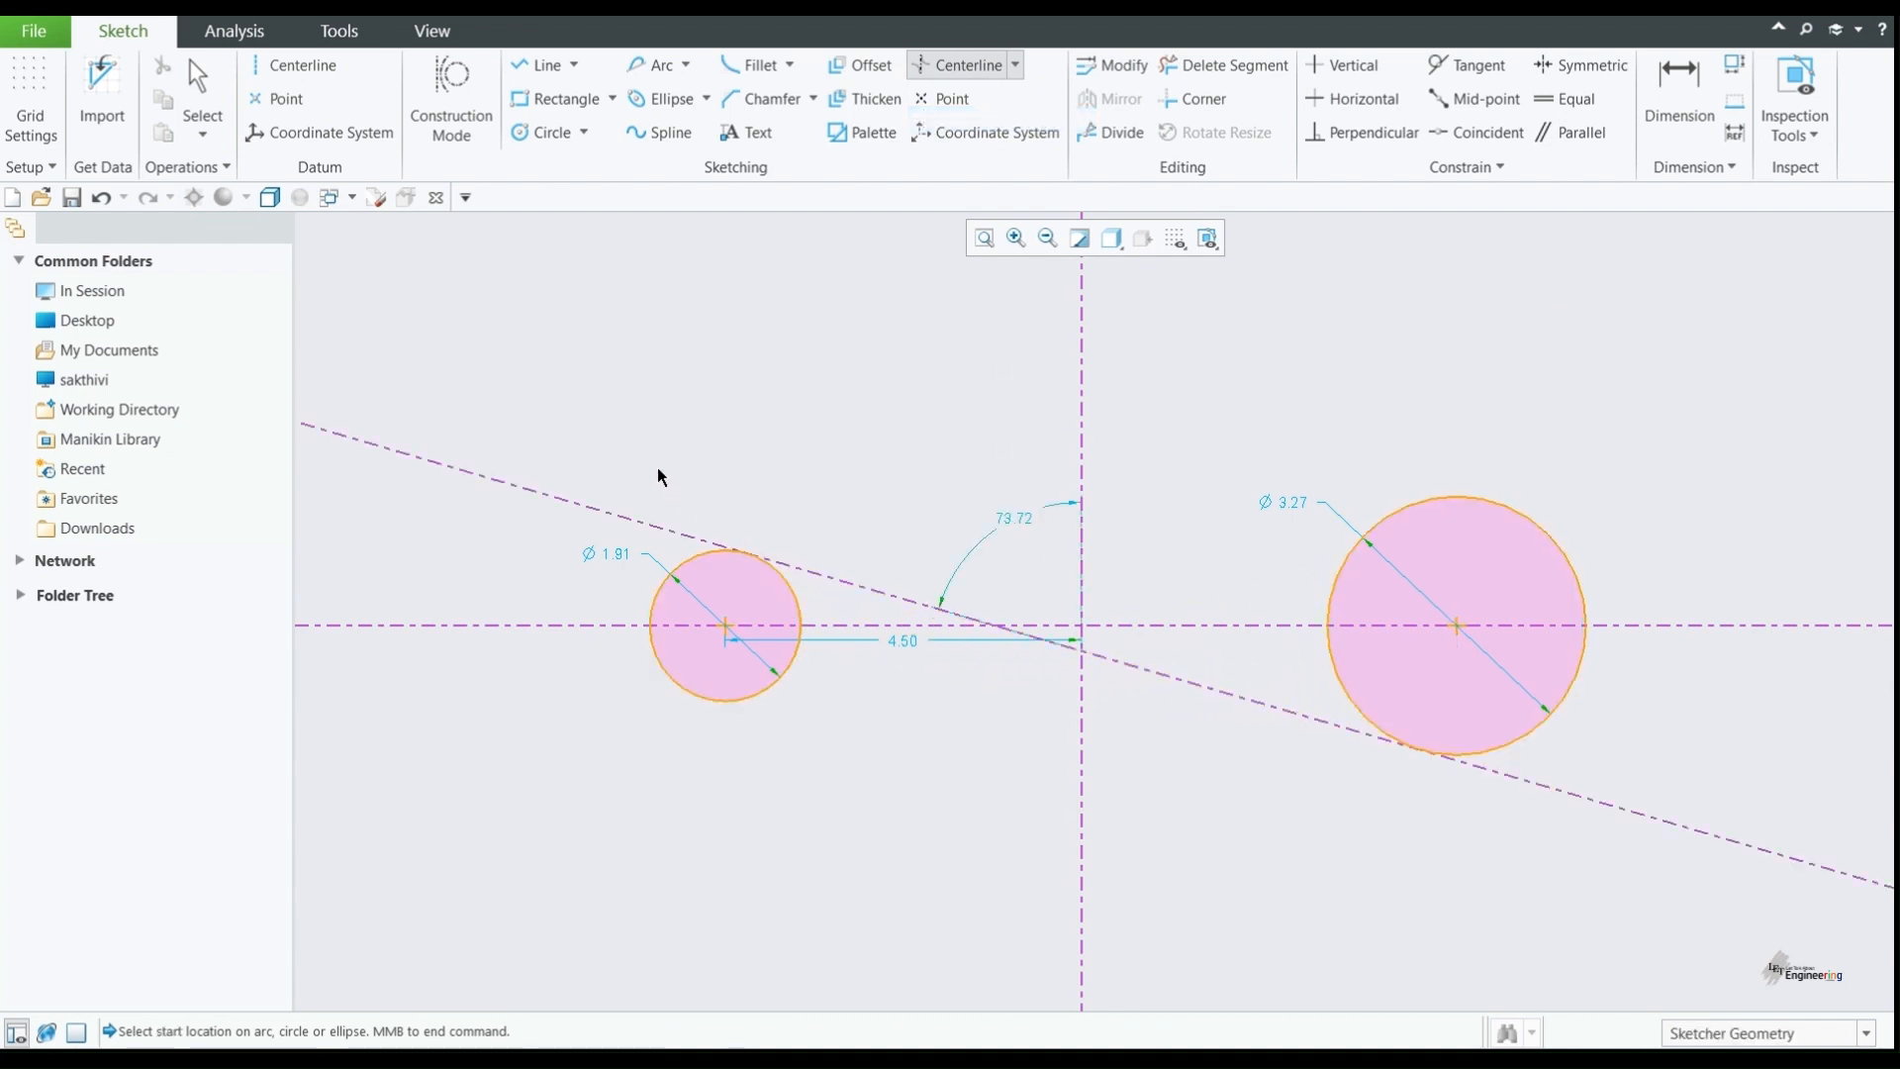
middle_click(837, 477)
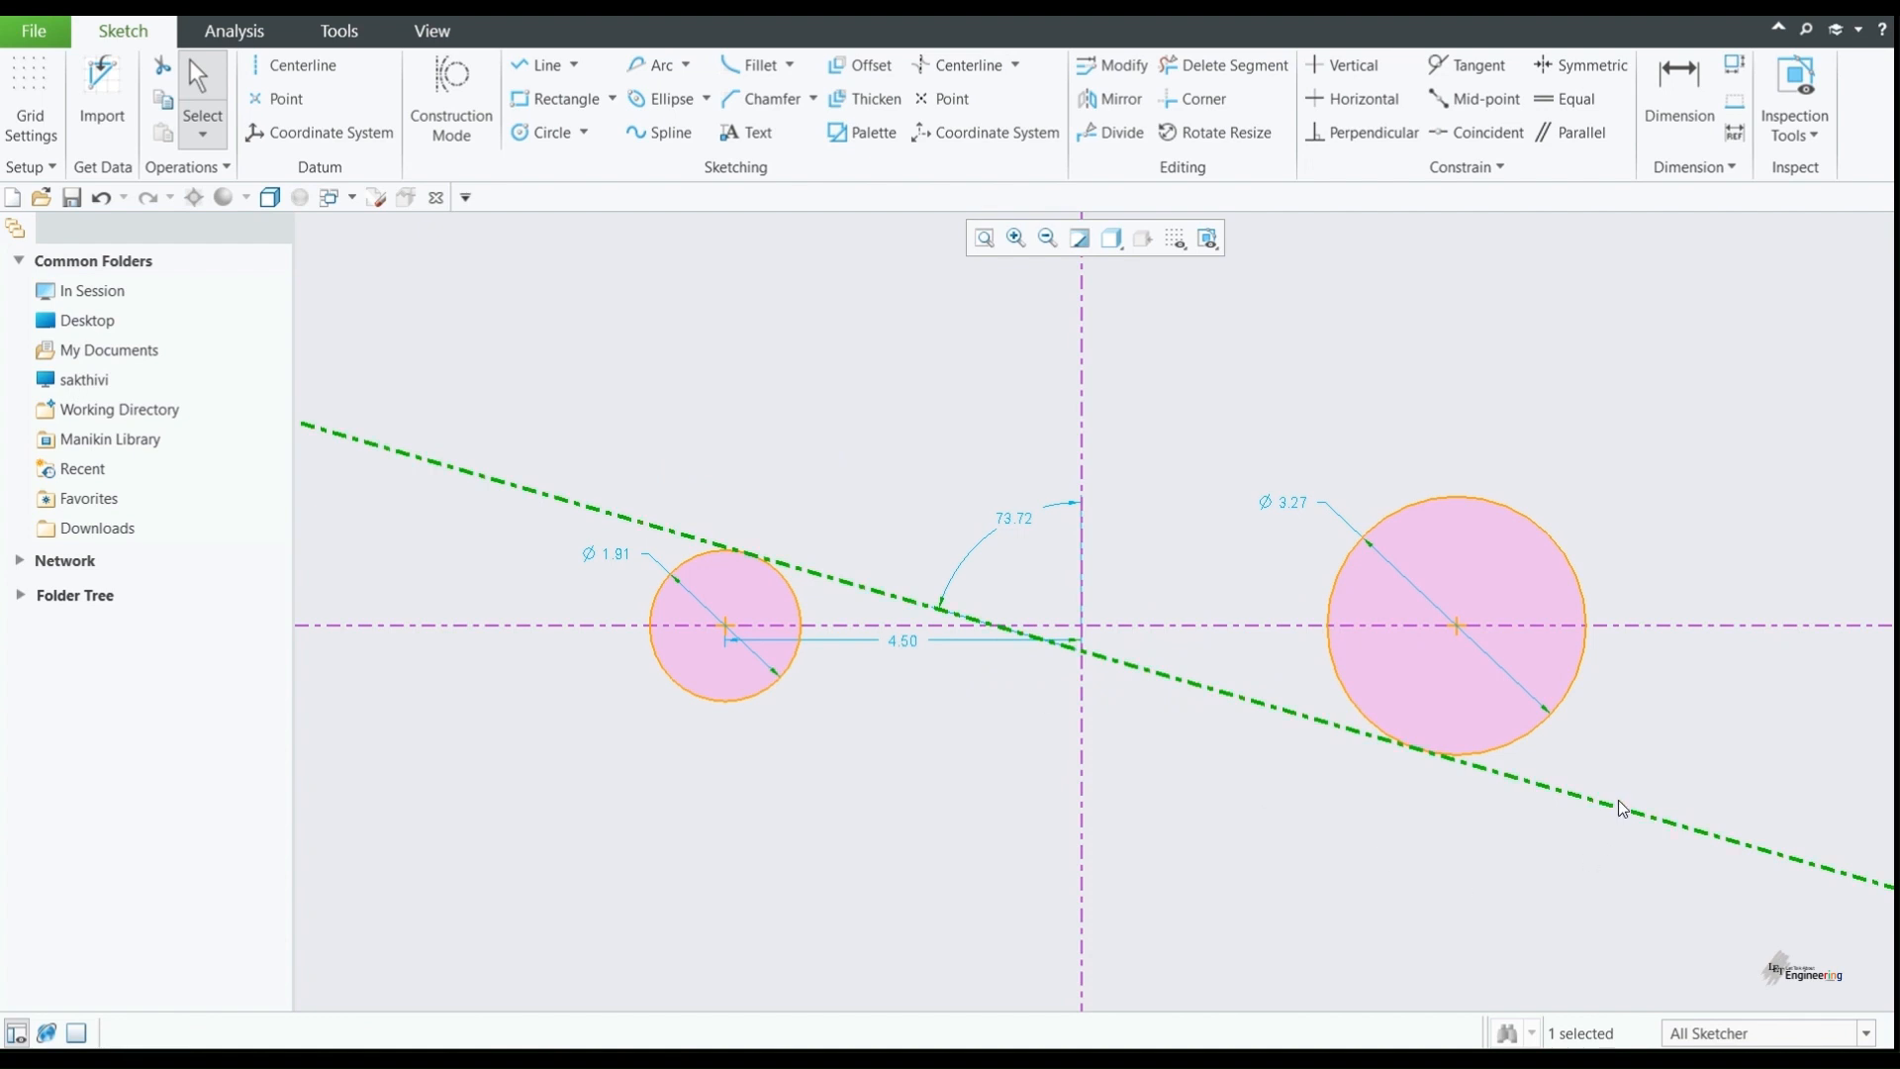
click(1220, 709)
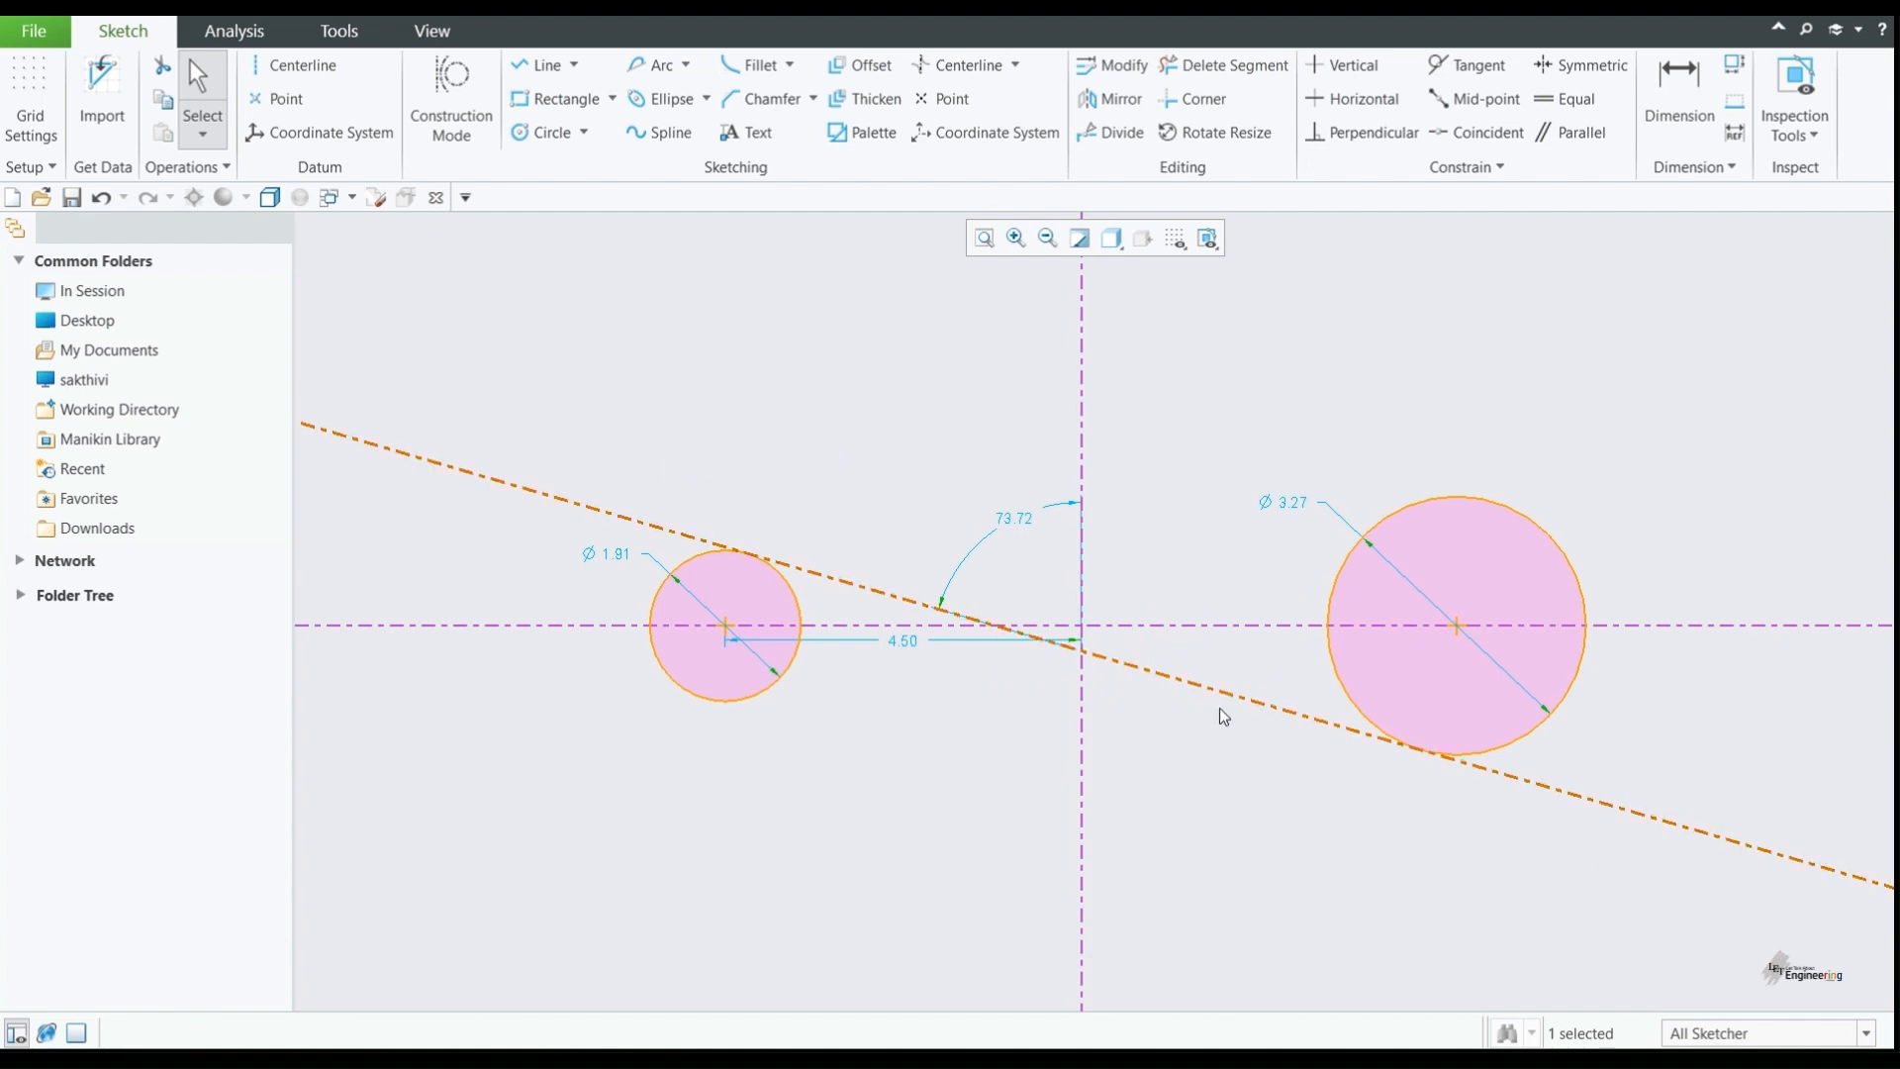
click(867, 477)
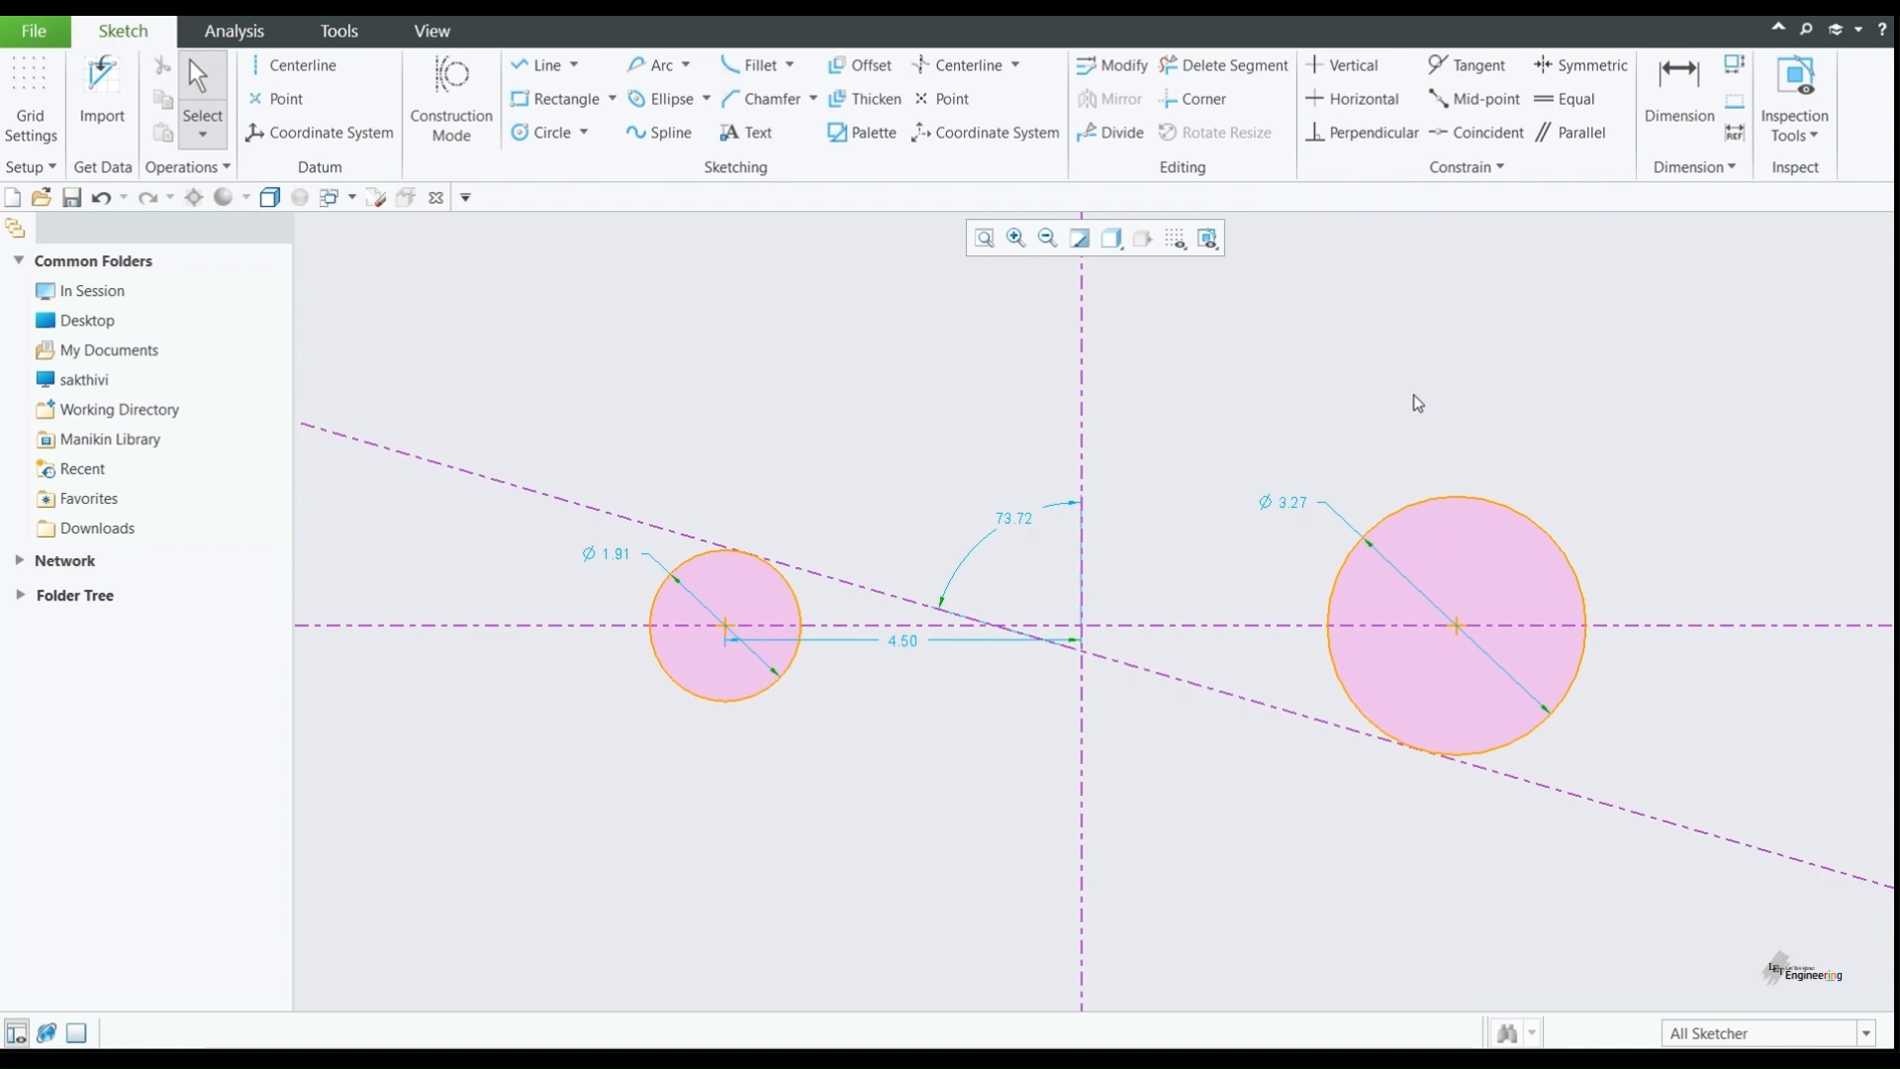
Step: Place three construction points above the horizontal centerline, at about (6.21, 3.48), (-3.86, 3.62) and (1.02, 2.04) from the centerlines' intersection
click(946, 103)
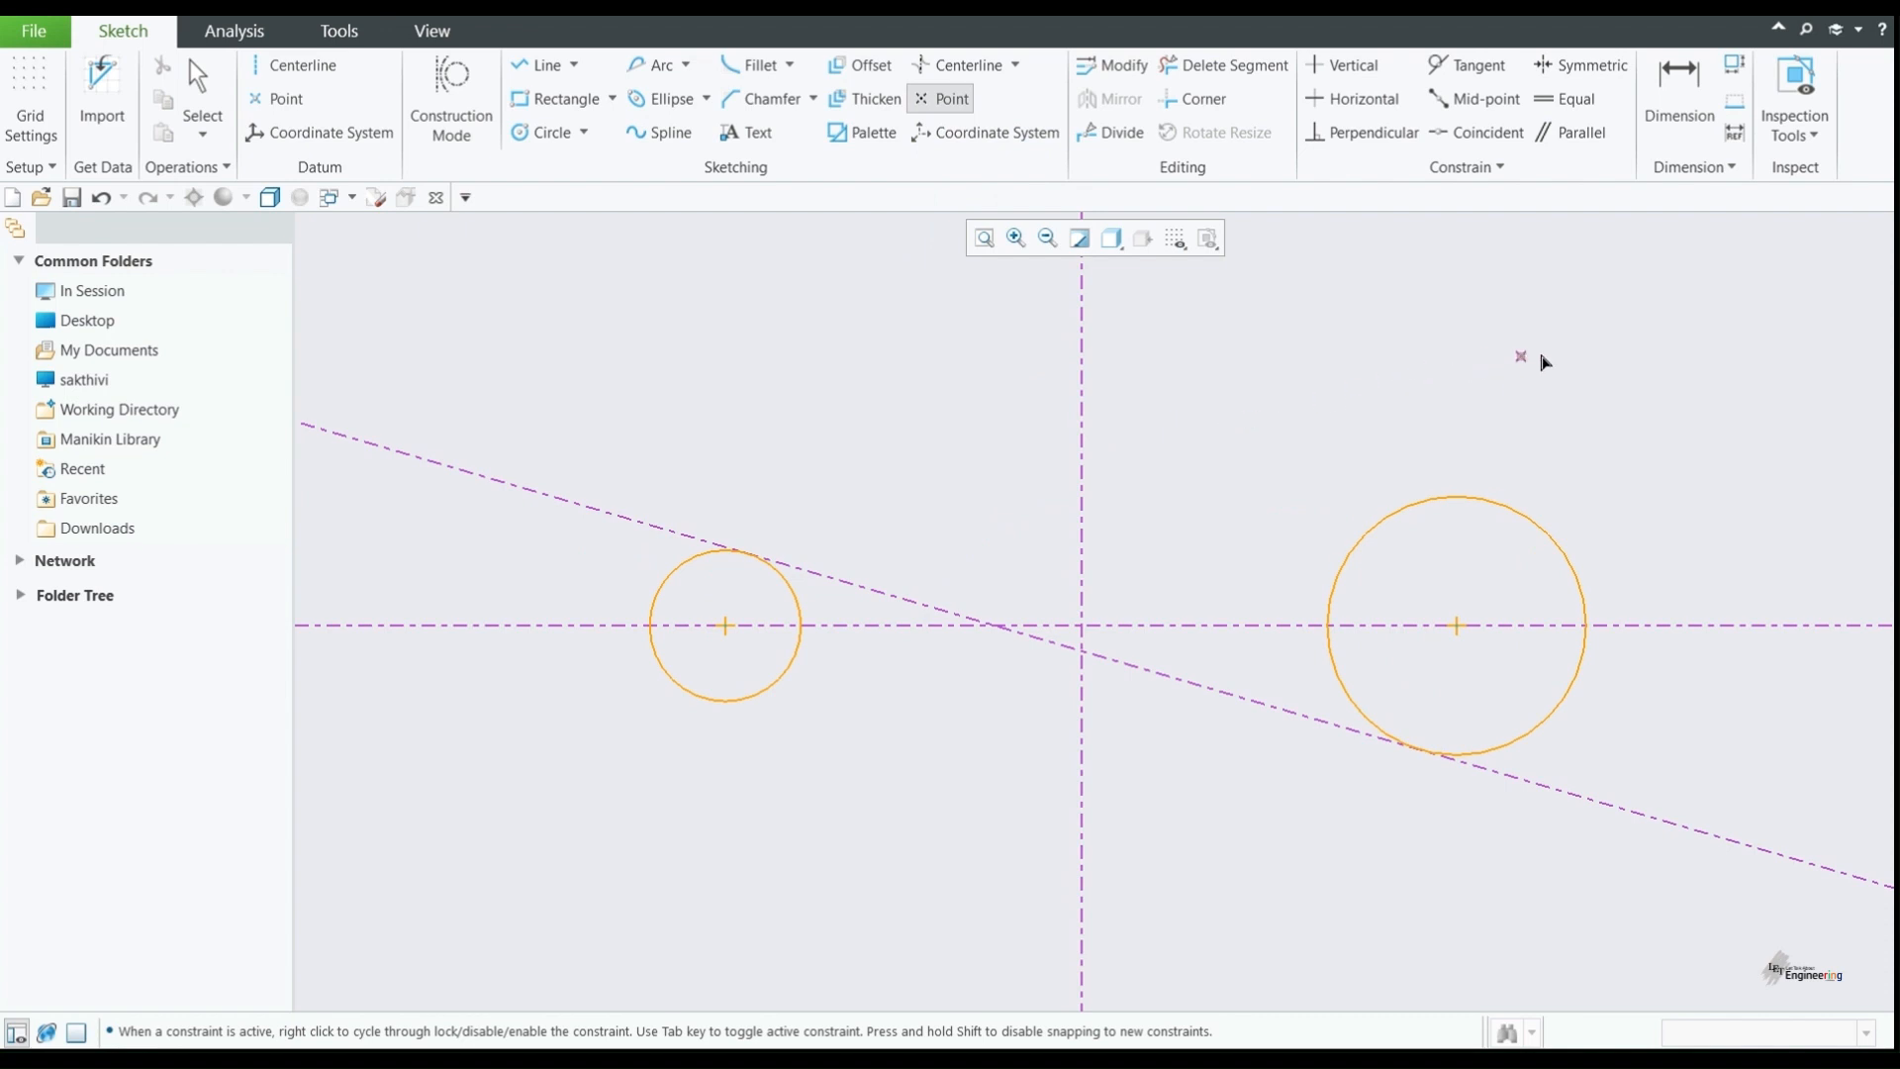
click(1572, 349)
click(776, 339)
click(1161, 464)
click(1364, 406)
middle_click(1364, 406)
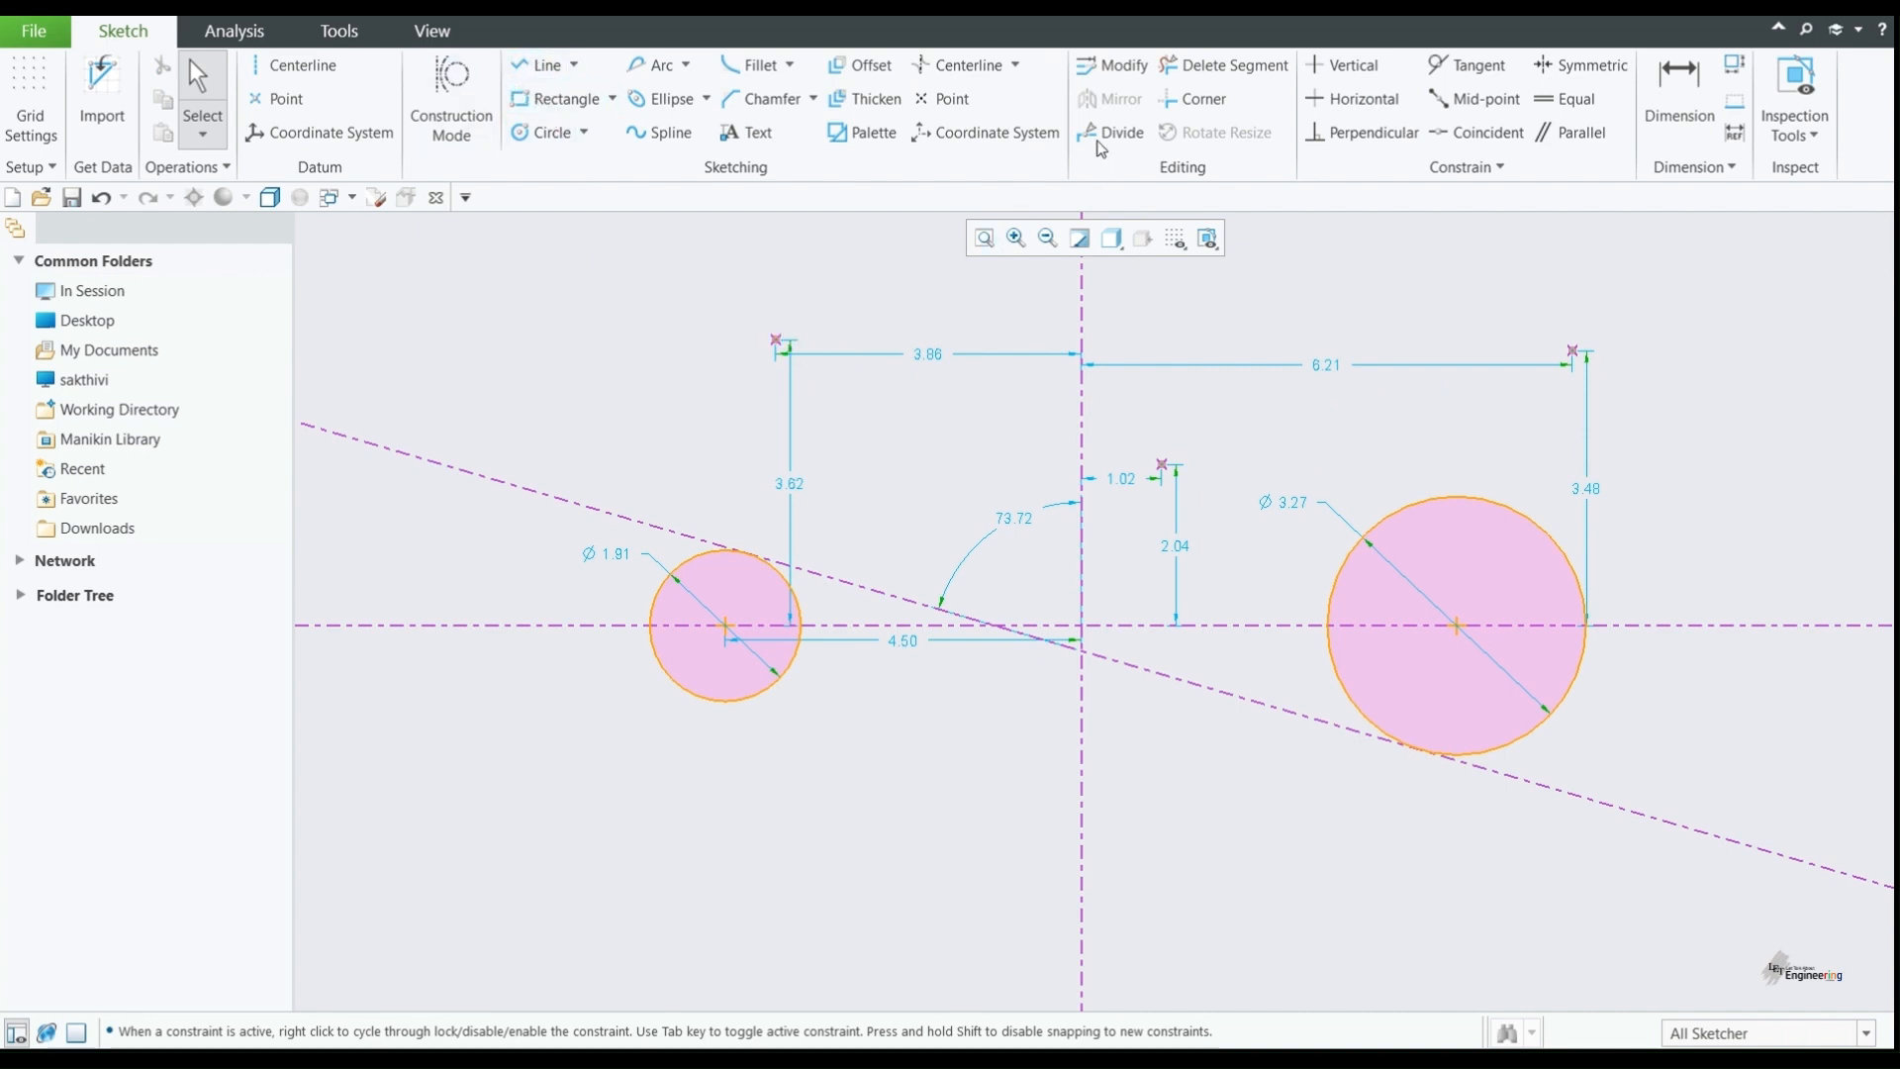
Step: Try placing two construction coordinate systems level with the left point, near the sketch's two upper corners, and undo them
click(958, 138)
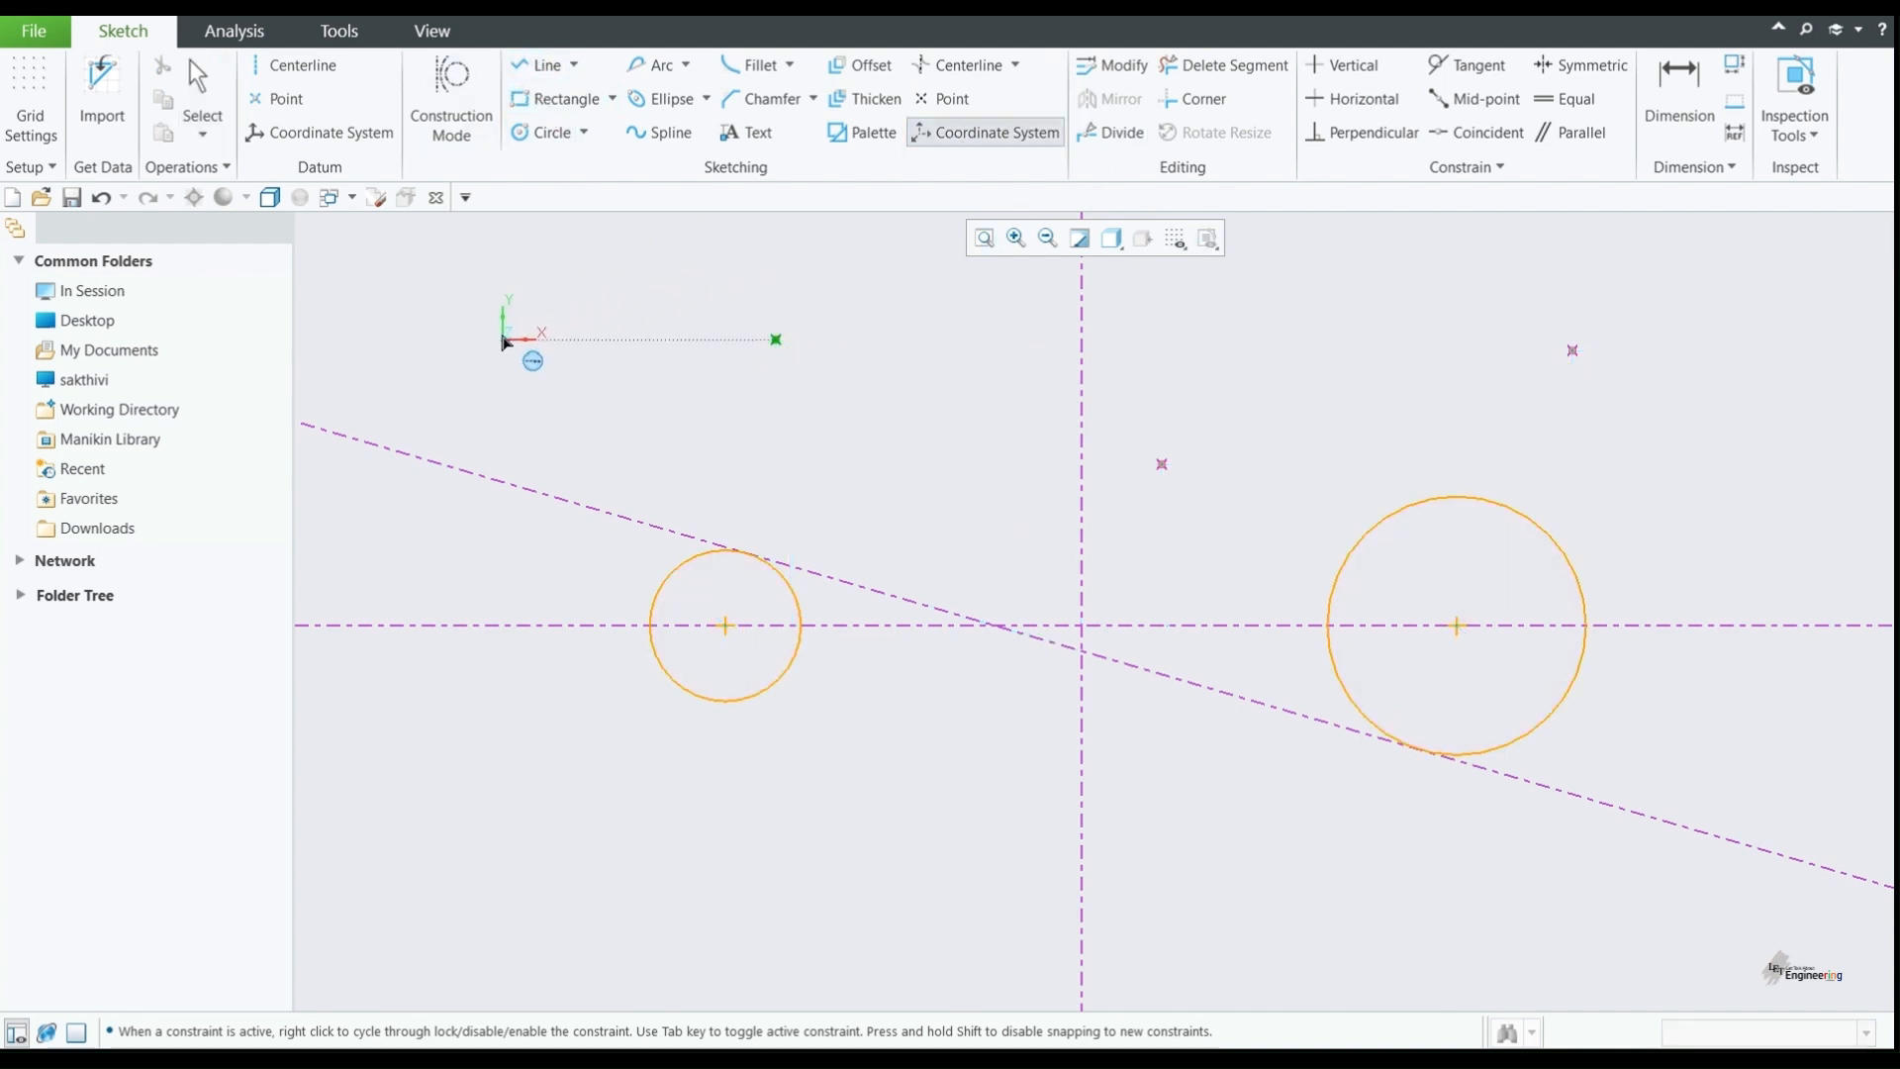
click(502, 340)
click(1772, 340)
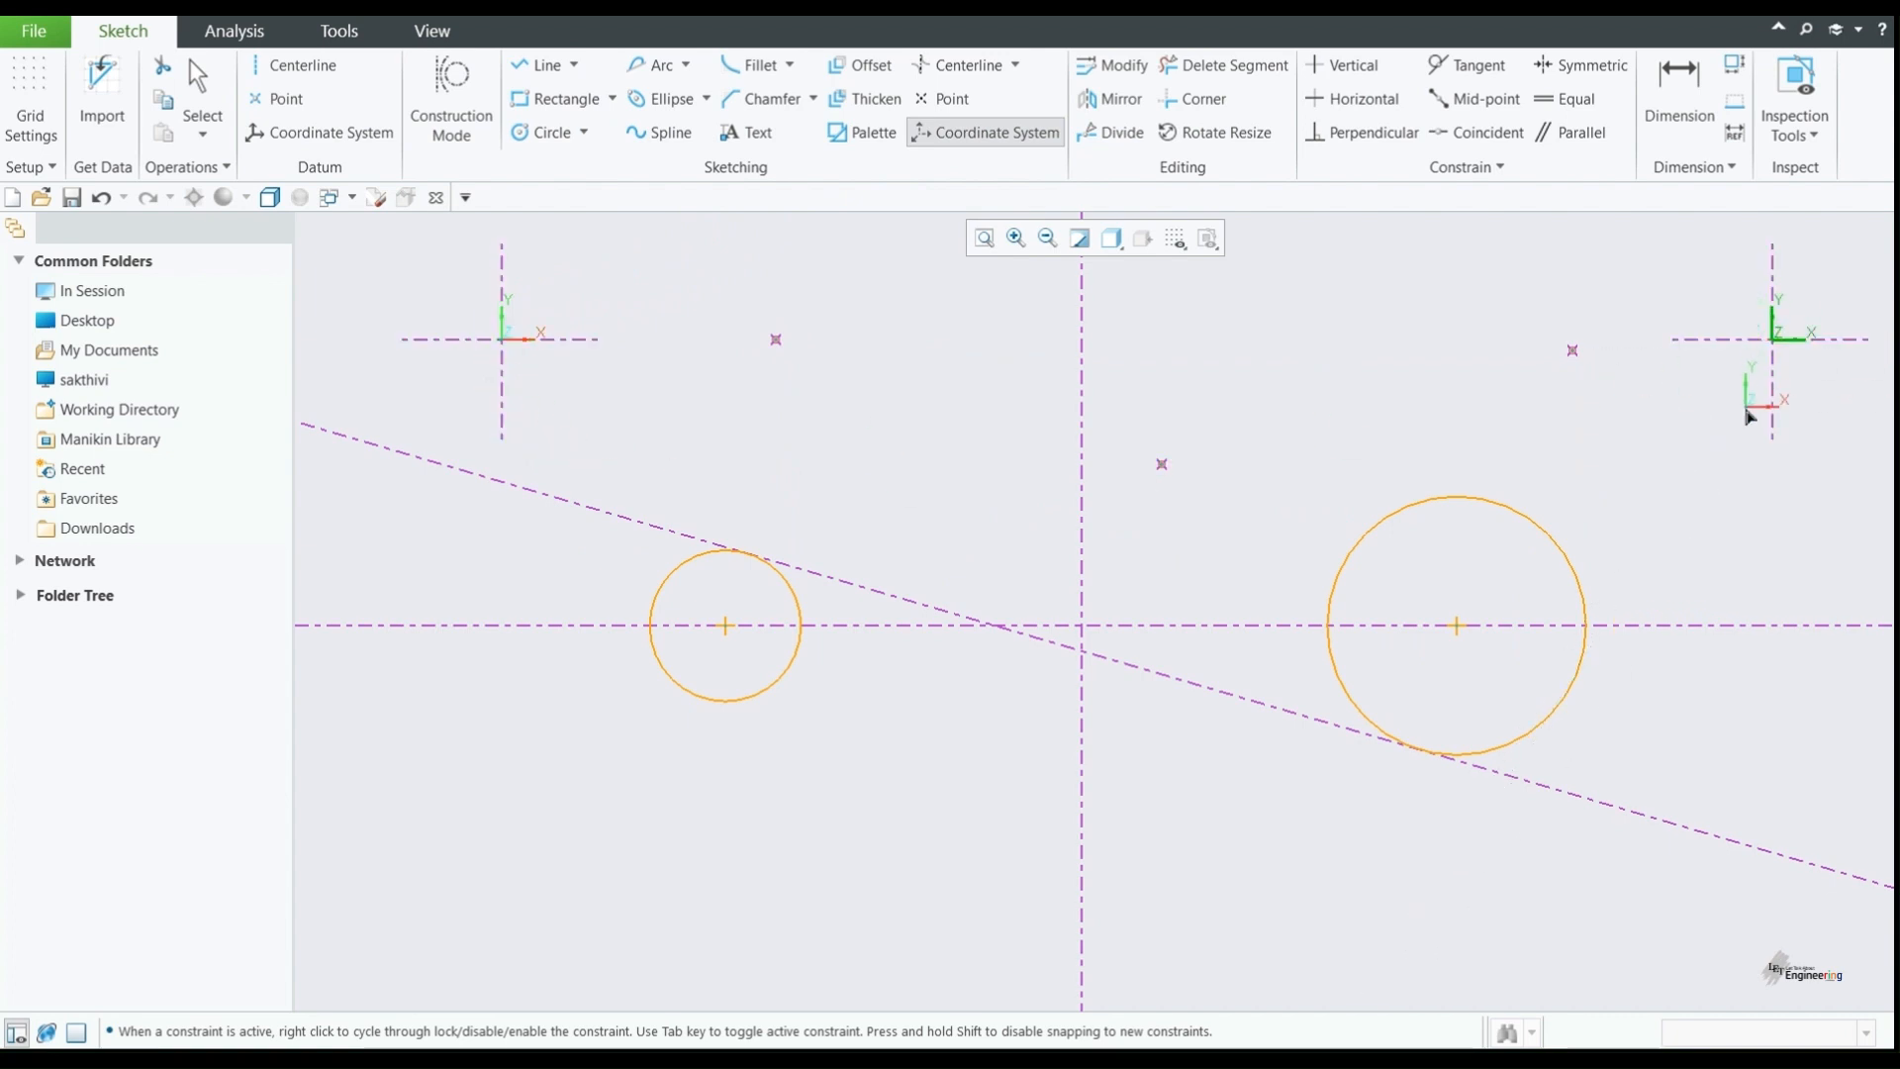
middle_click(1441, 376)
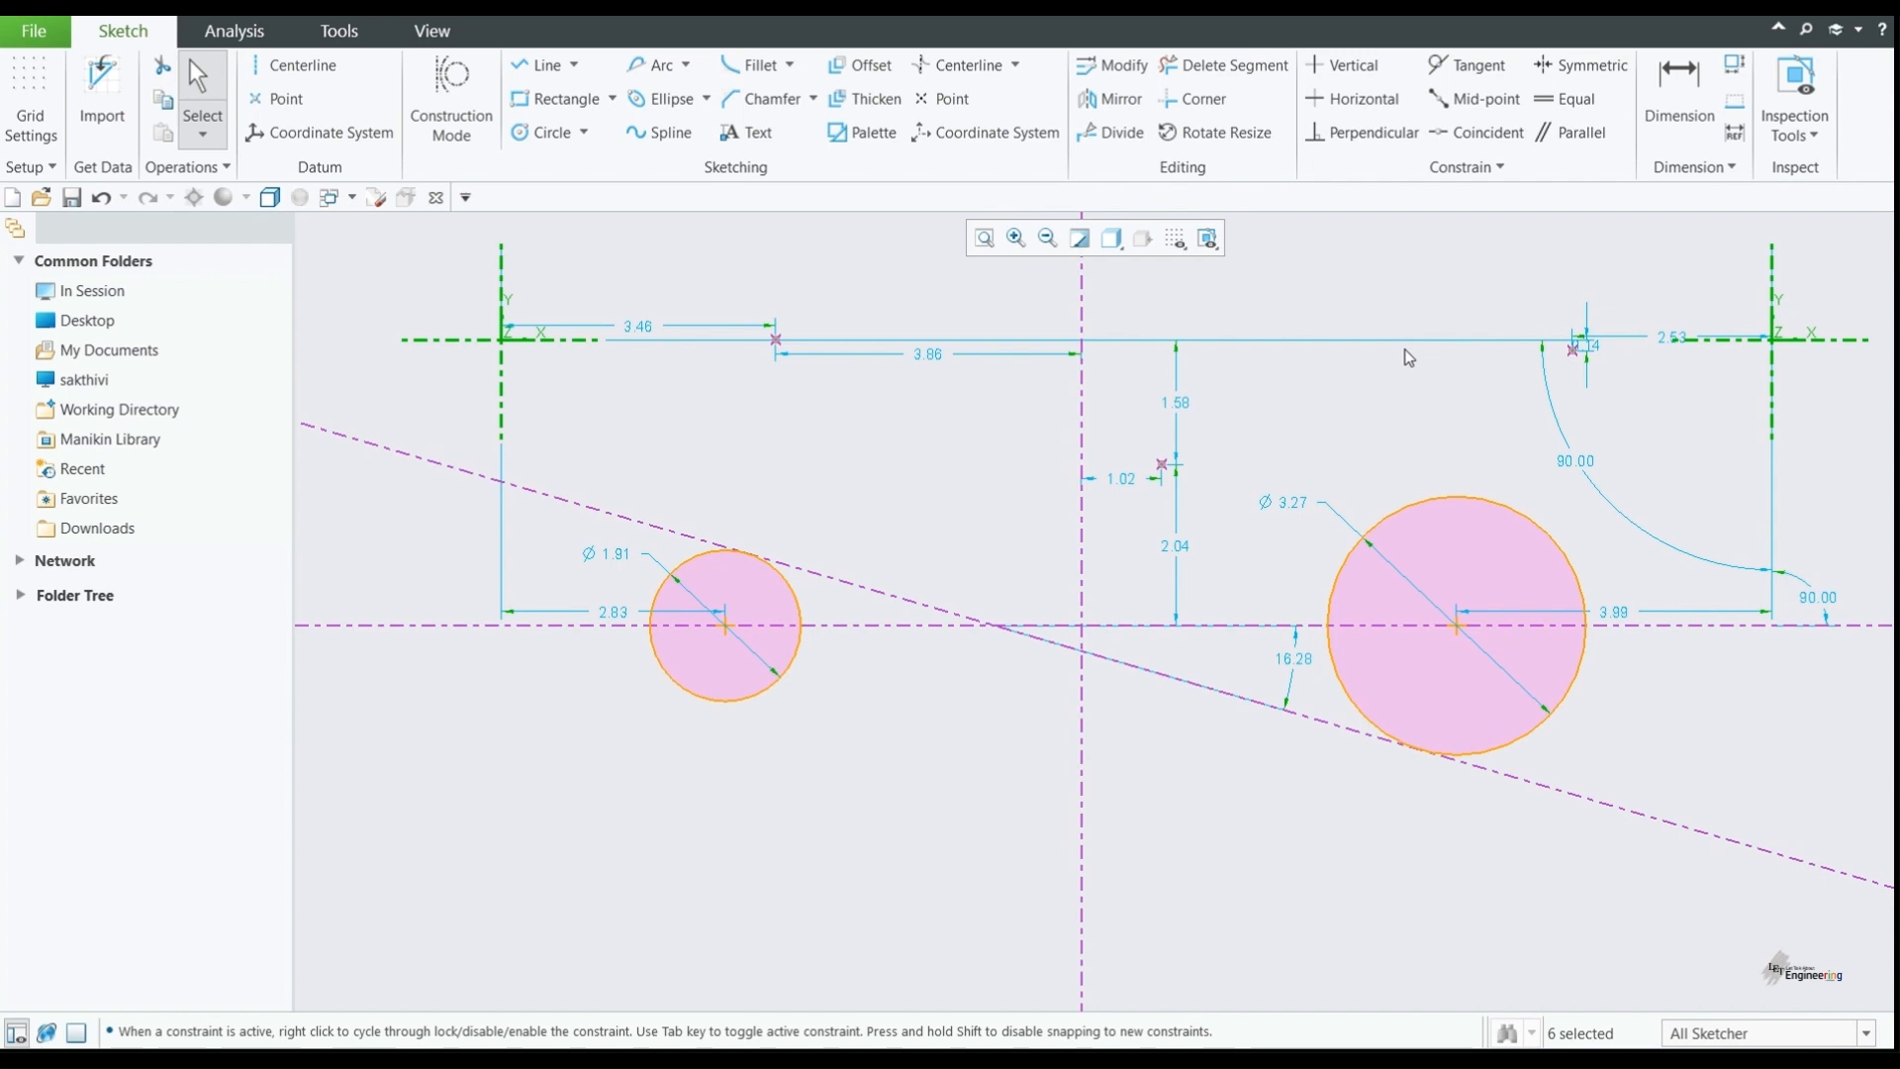
key(ctrl+z)
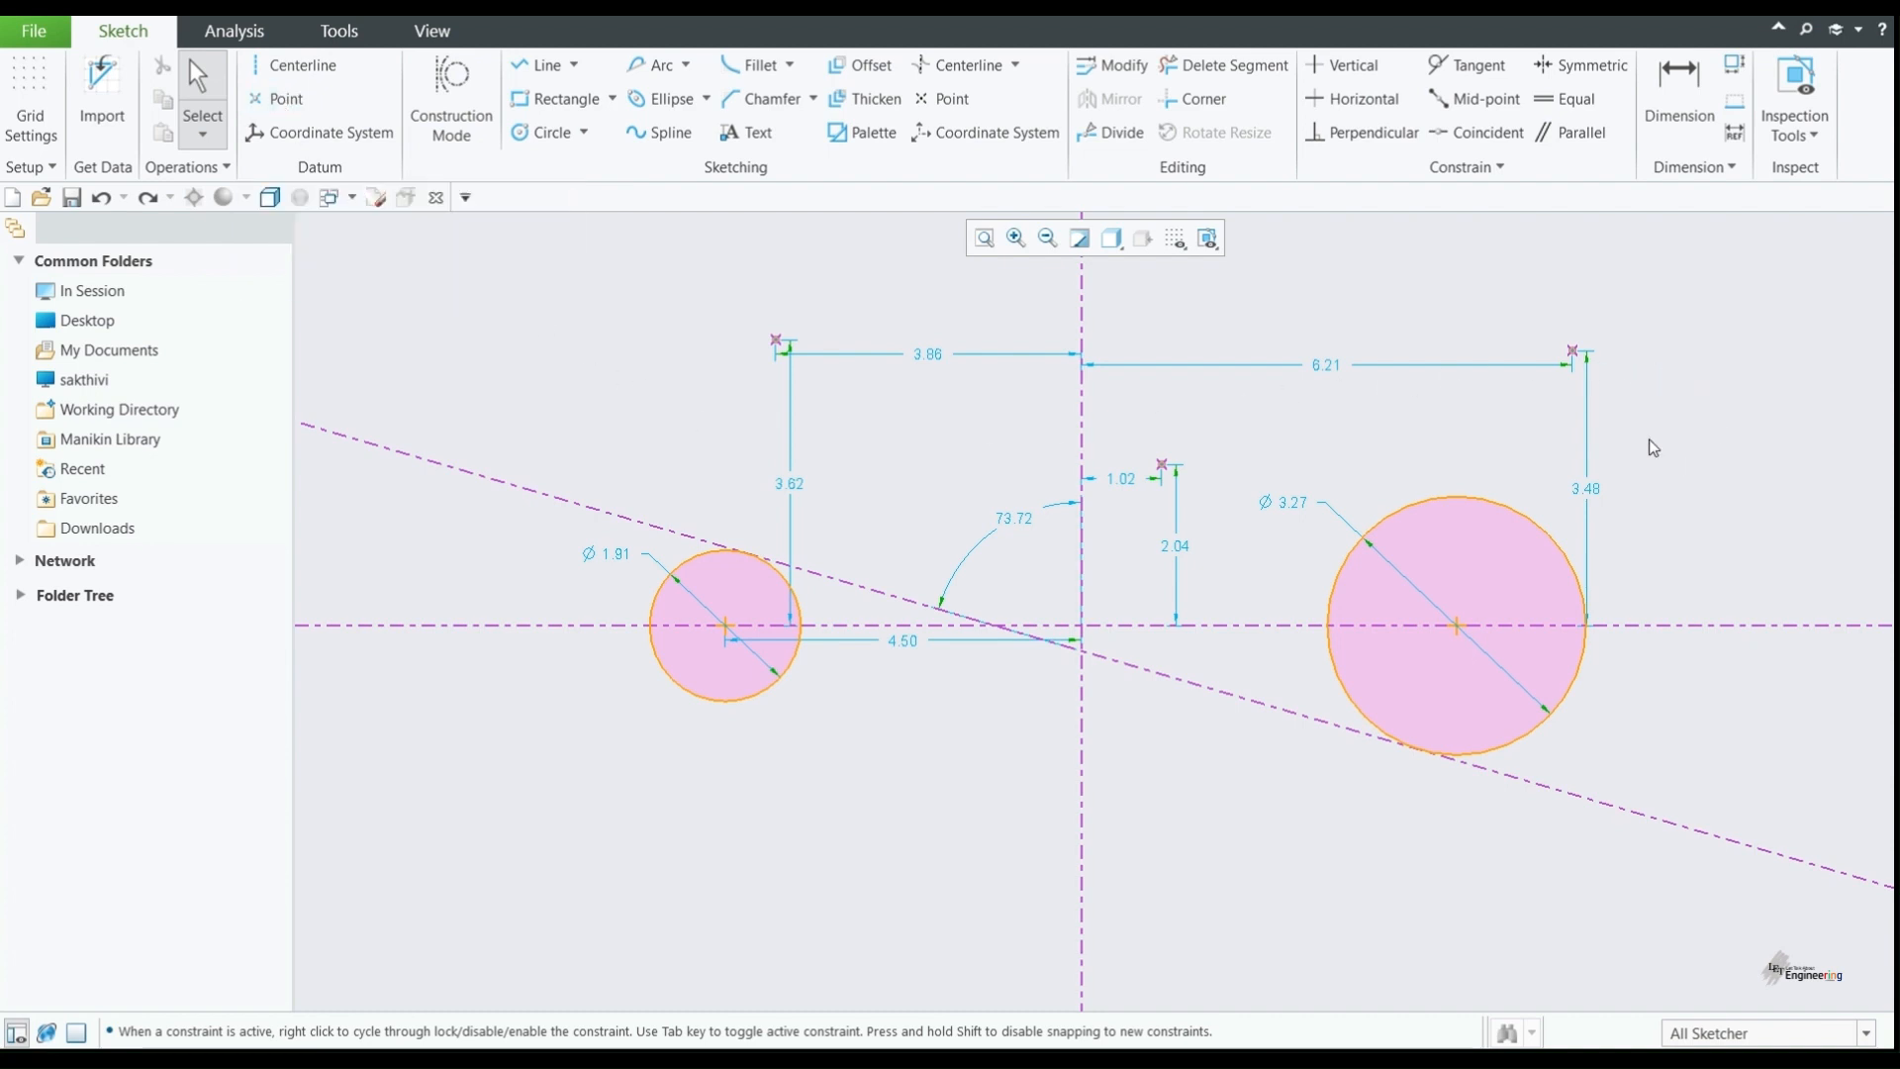
Step: Add a horizontal datum centerline about 2.87 above the horizontal construction centerline
drag(1540, 317, 1642, 397)
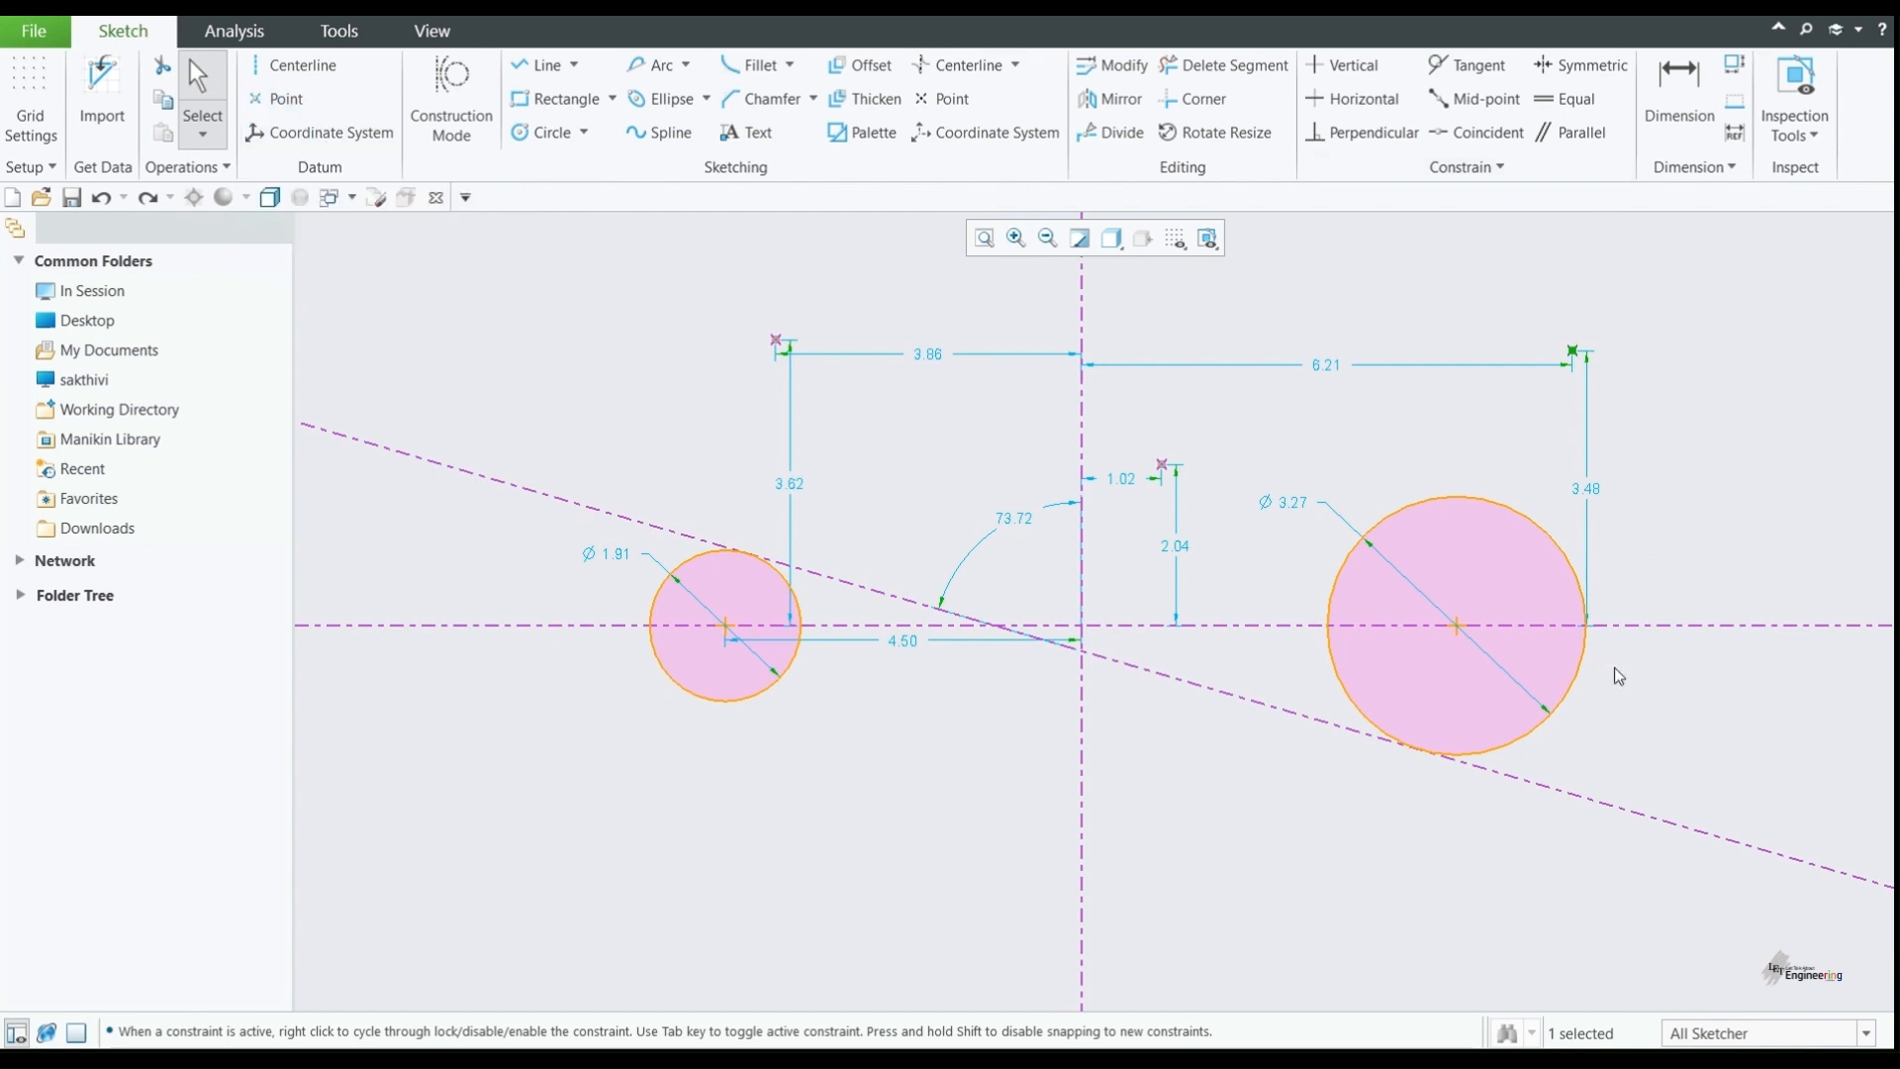
click(294, 65)
click(955, 398)
click(1275, 397)
middle_click(1365, 352)
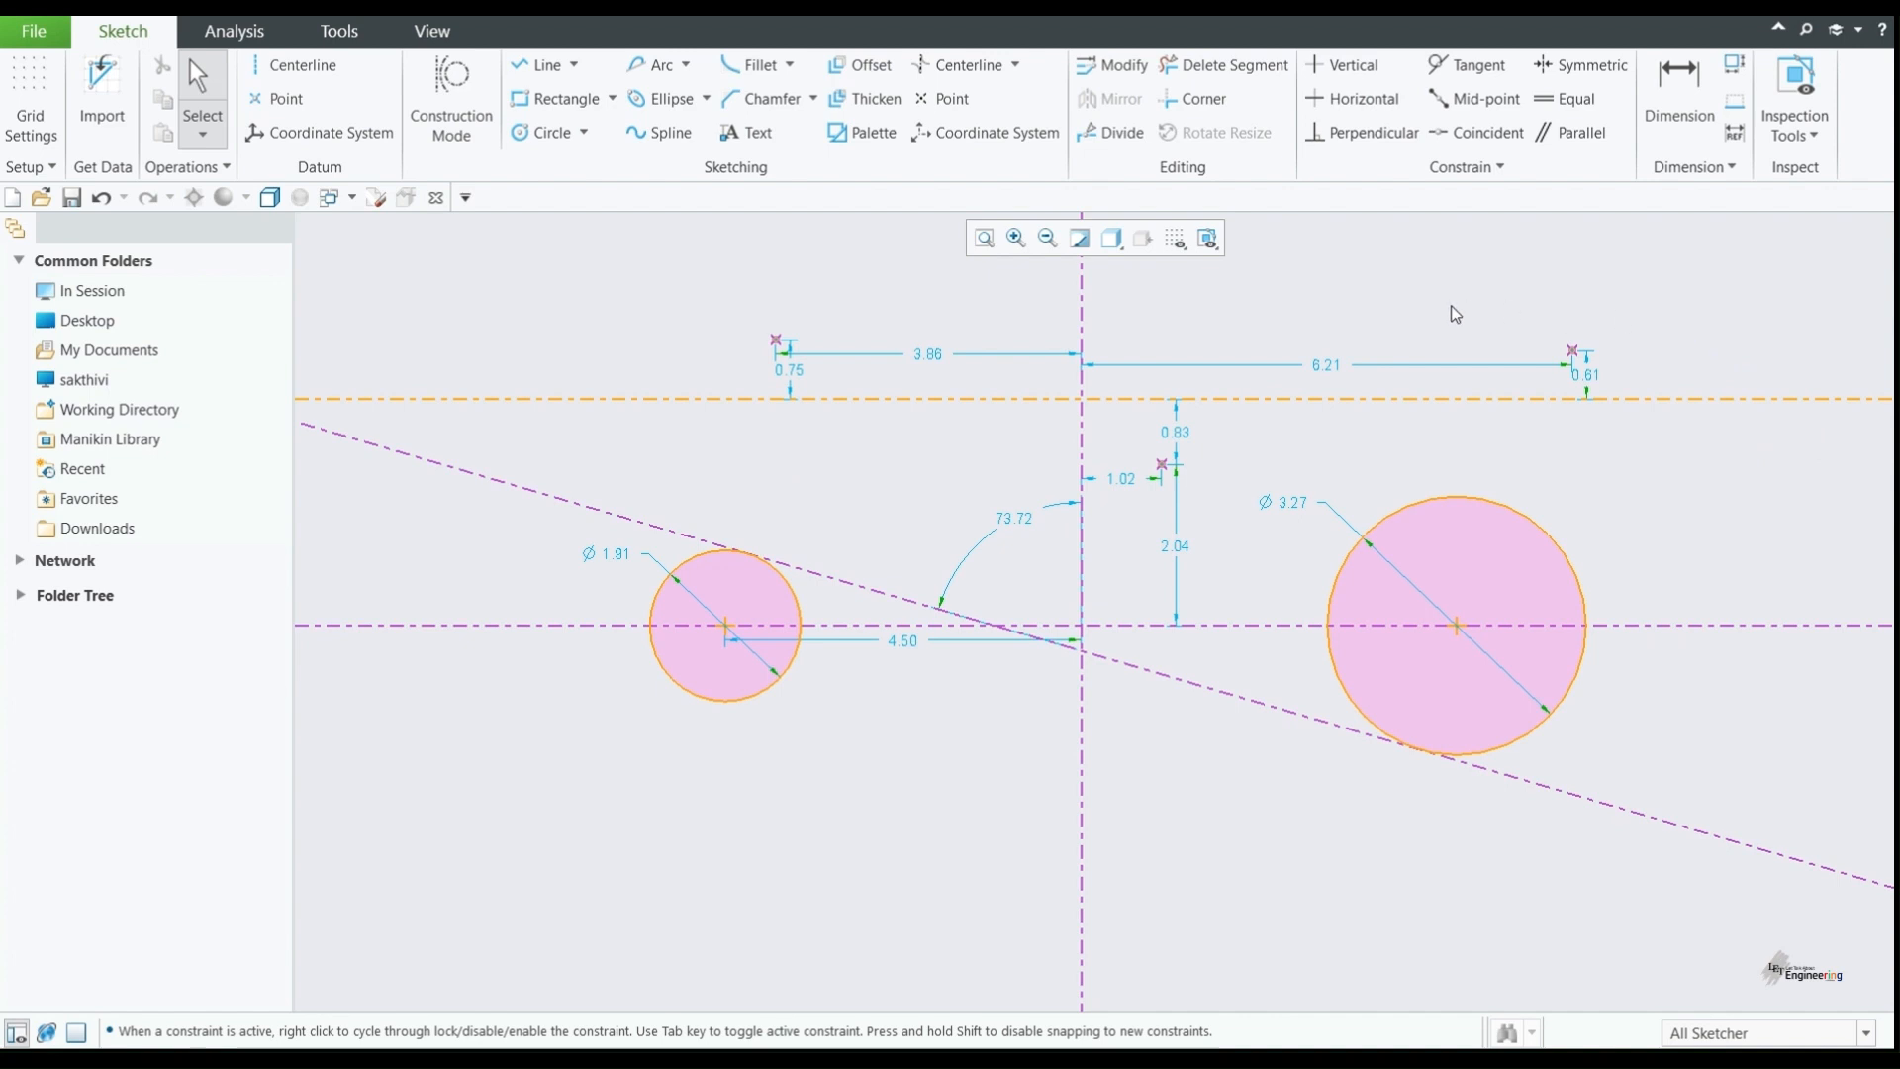
Step: Place a datum point about 5.10 left of the vertical centerline and 1.40 above the datum centerline
click(275, 98)
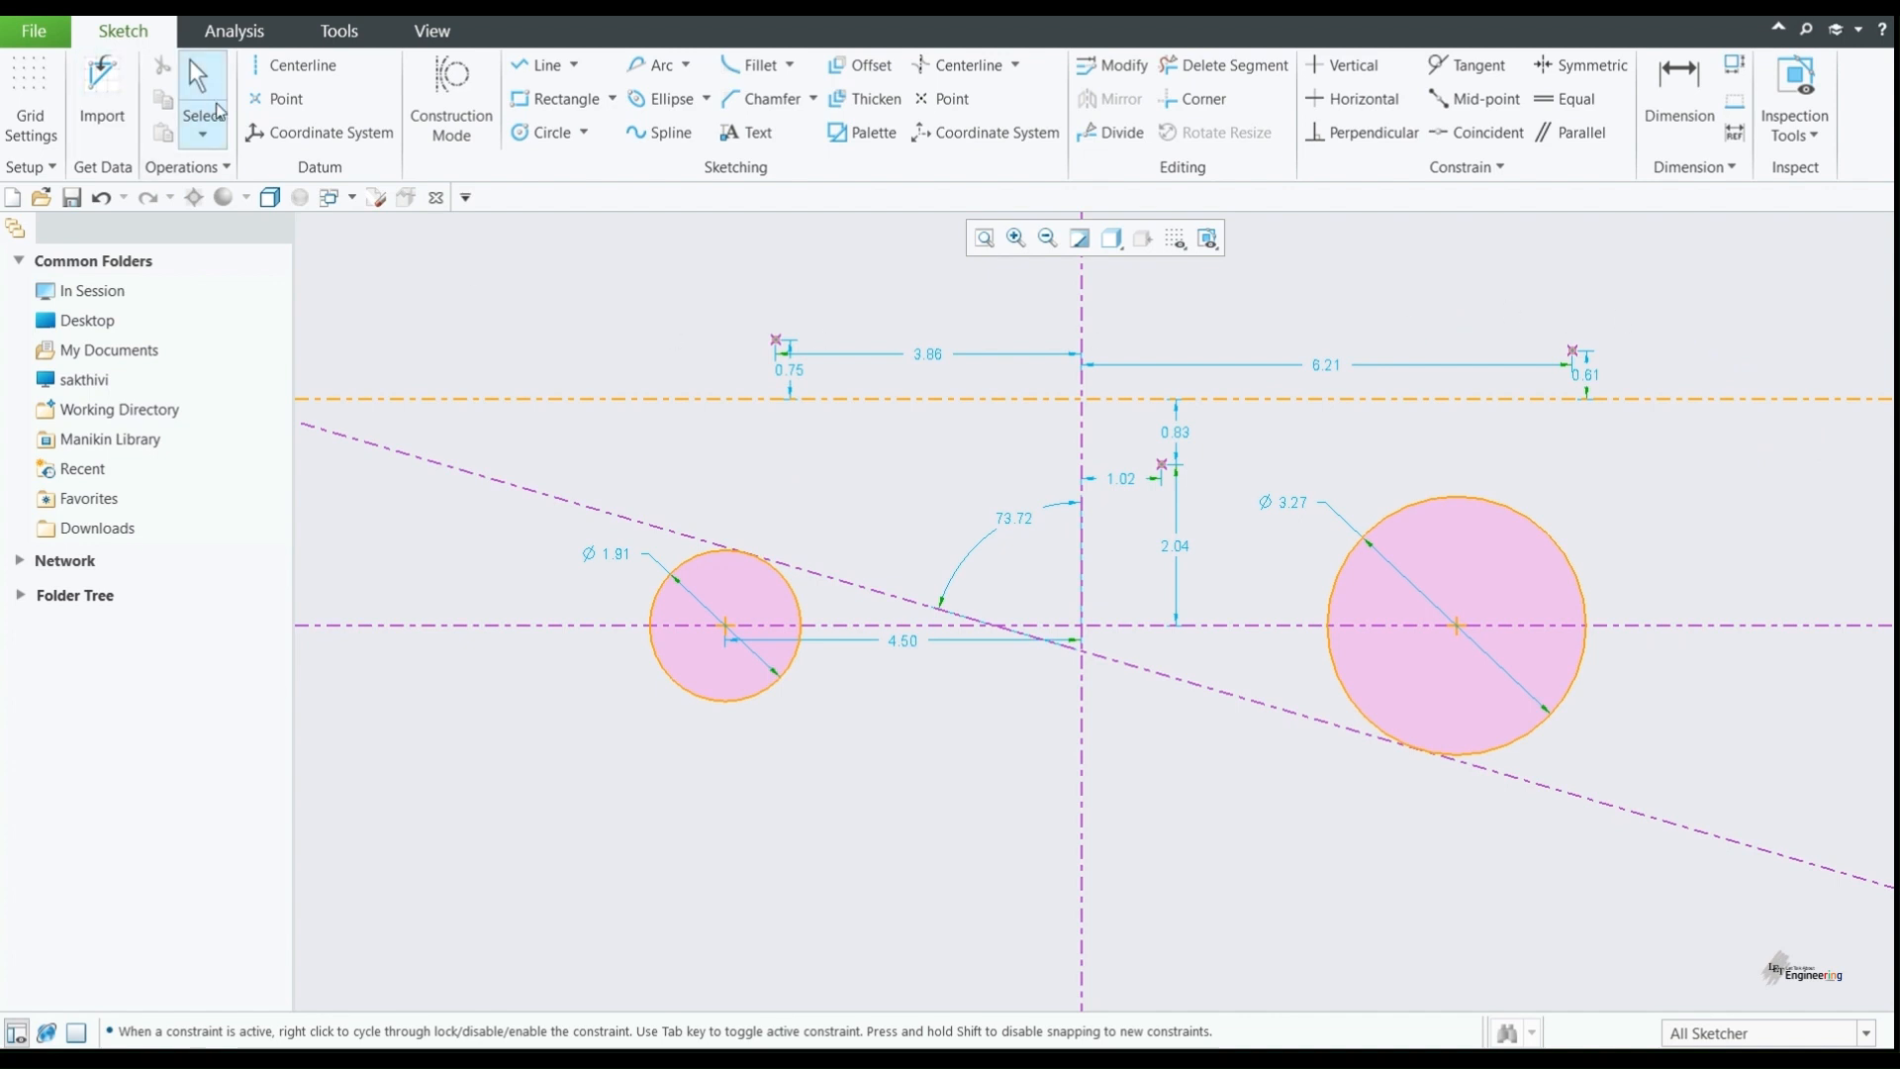
click(678, 288)
middle_click(948, 339)
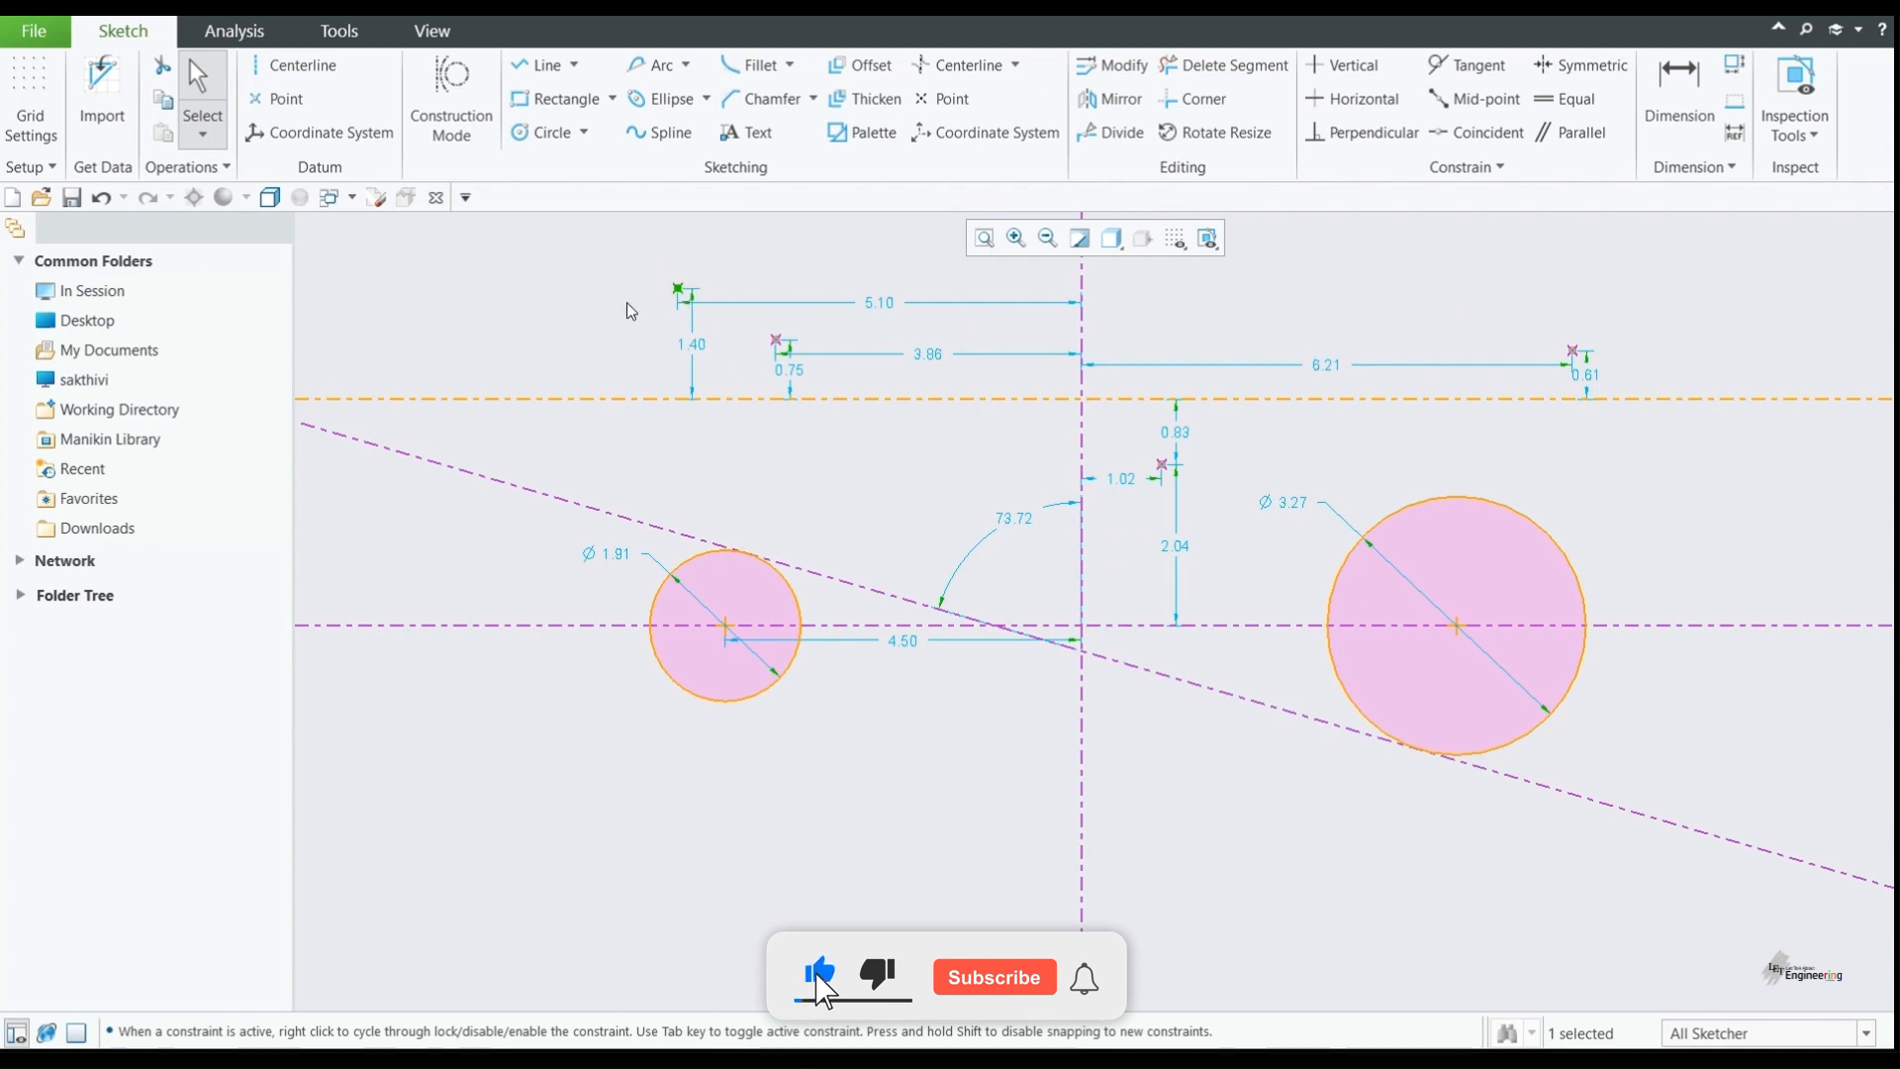
click(557, 280)
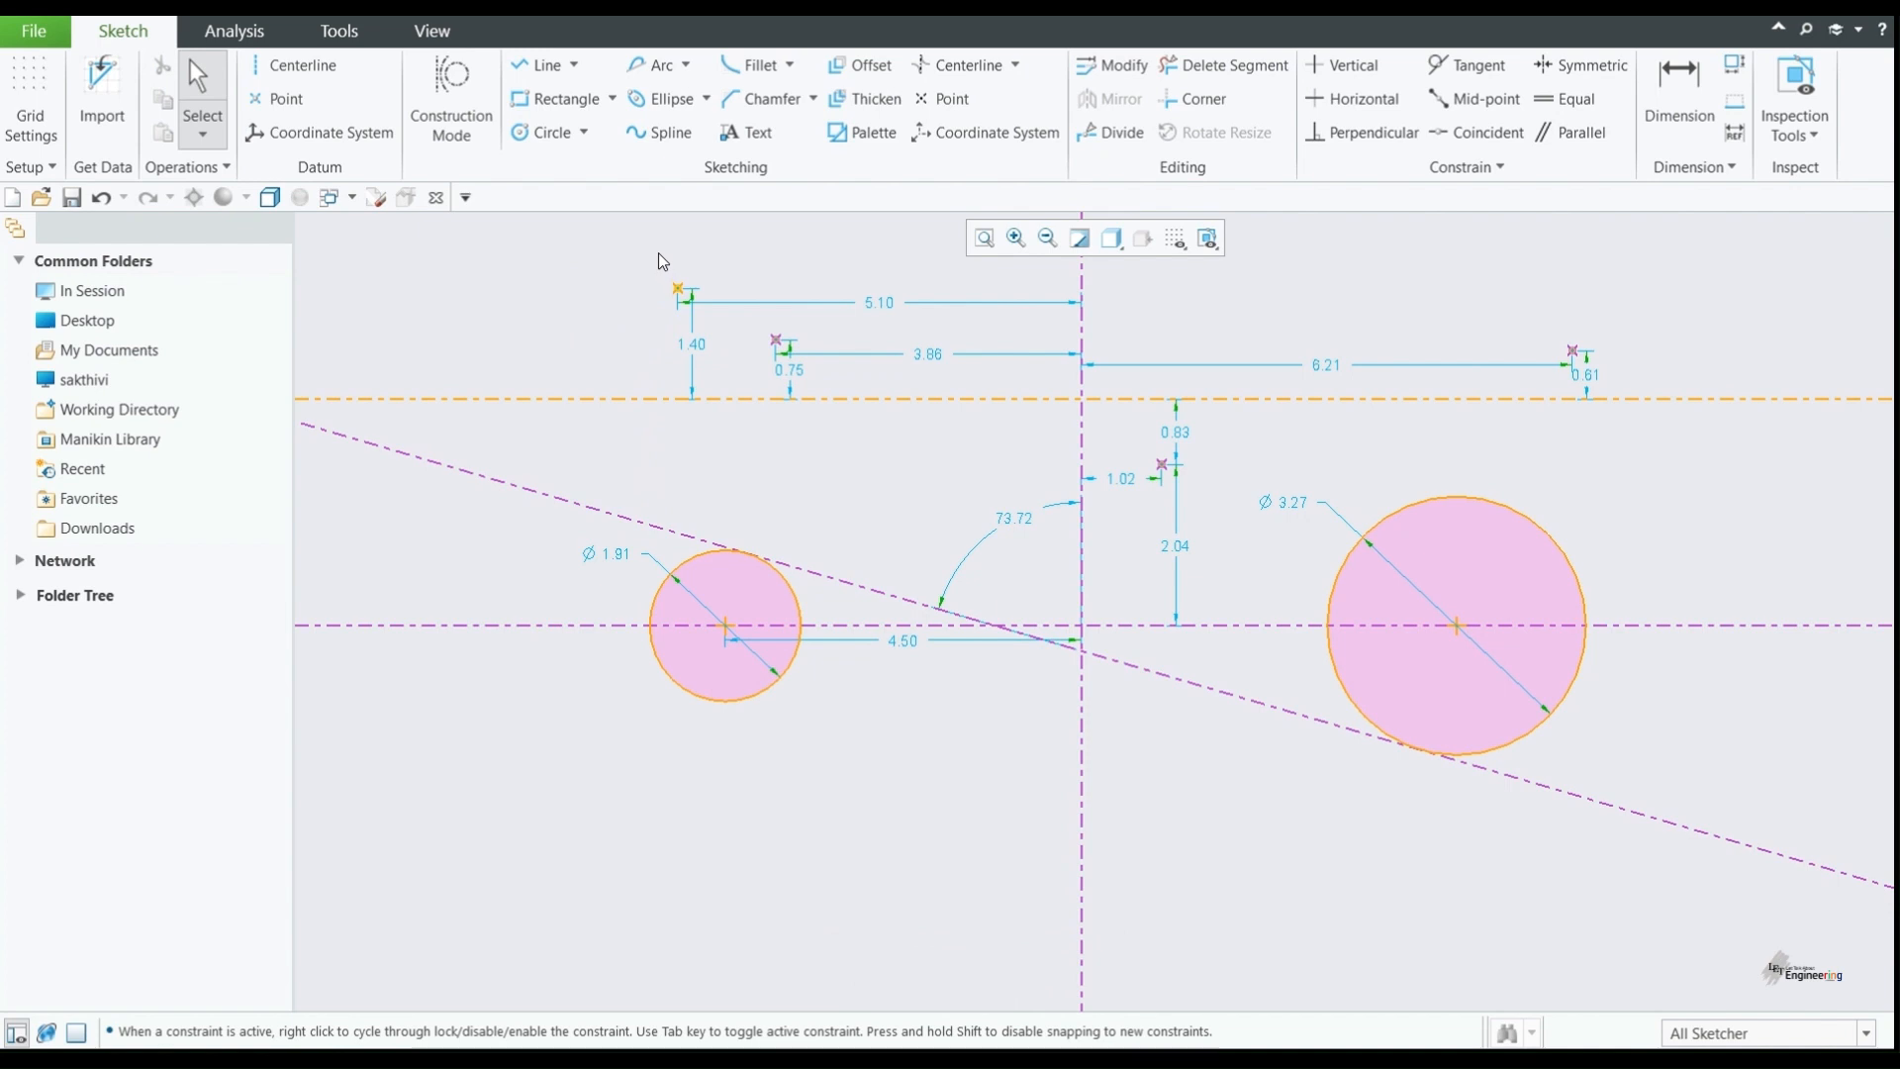
drag(658, 256, 716, 439)
click(848, 467)
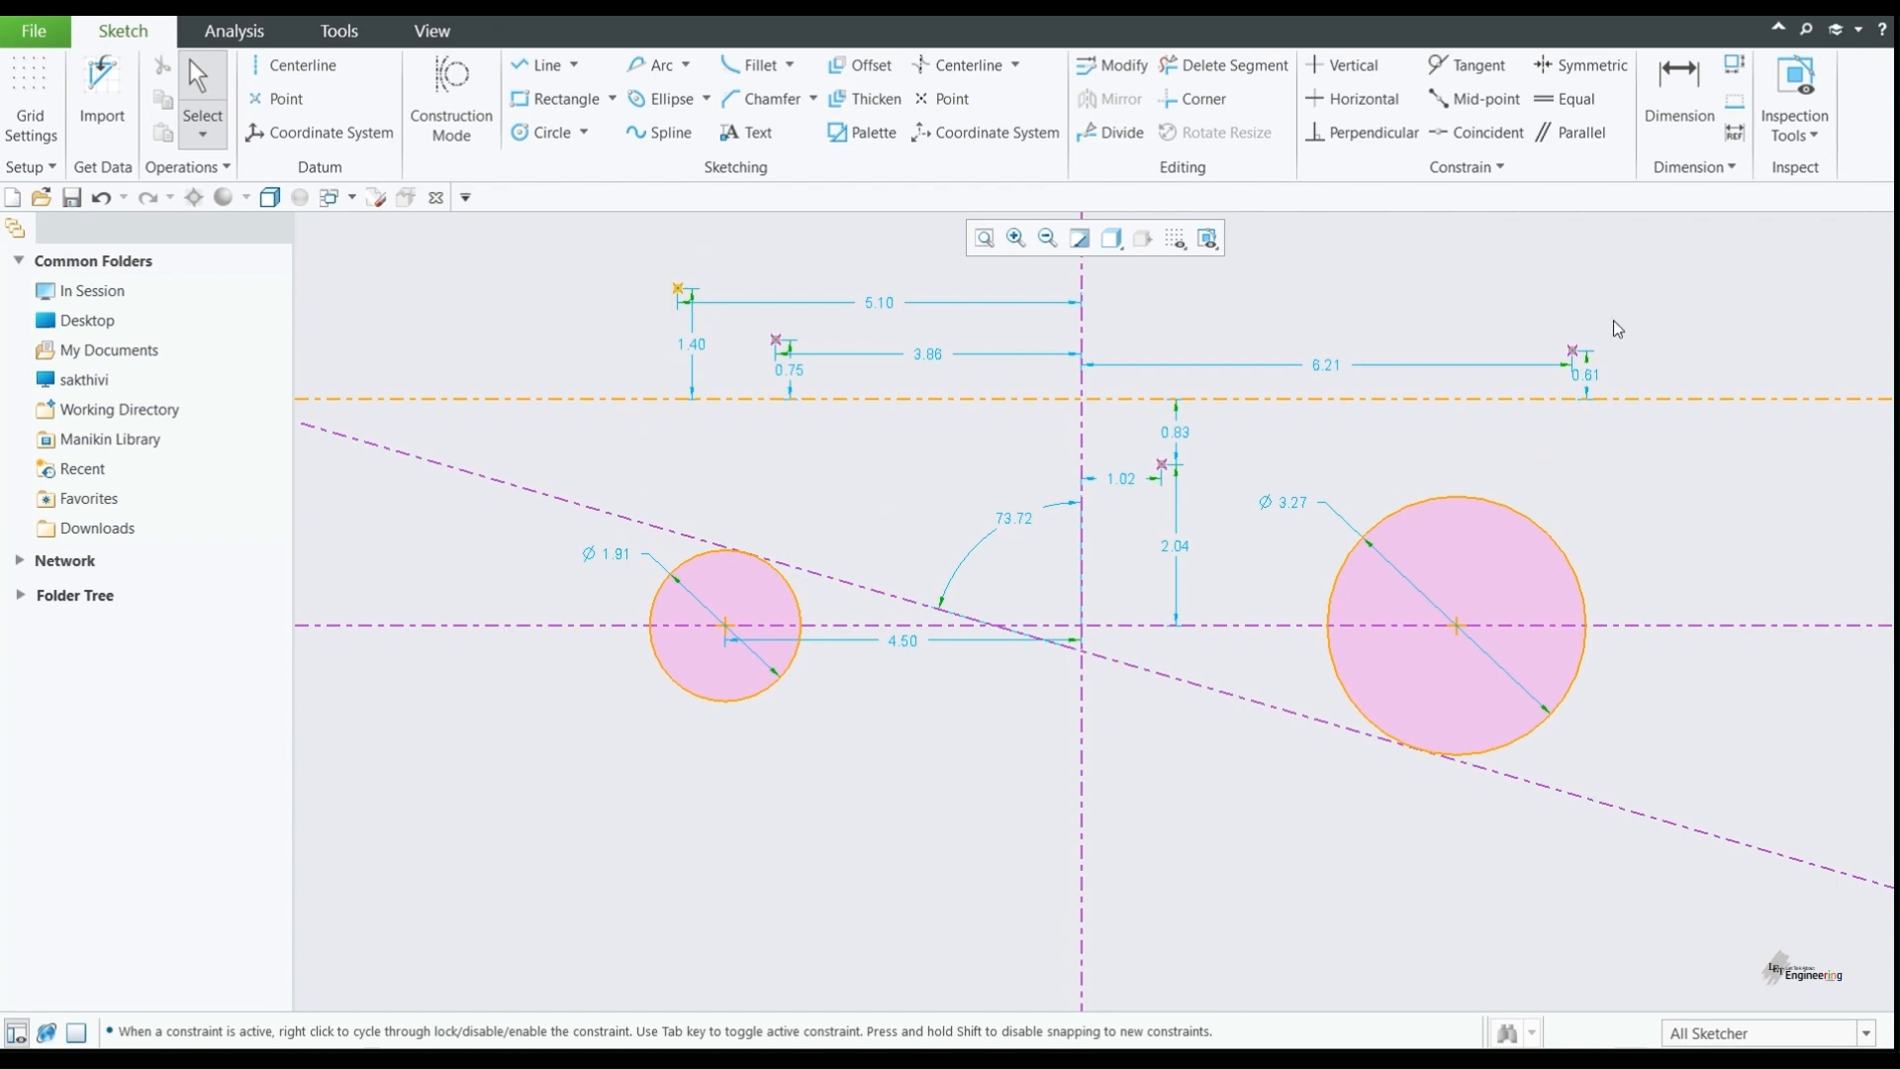
Step: Place a datum coordinate system about 1.55 right of and 0.65 above the rightmost construction point
click(320, 132)
click(1695, 297)
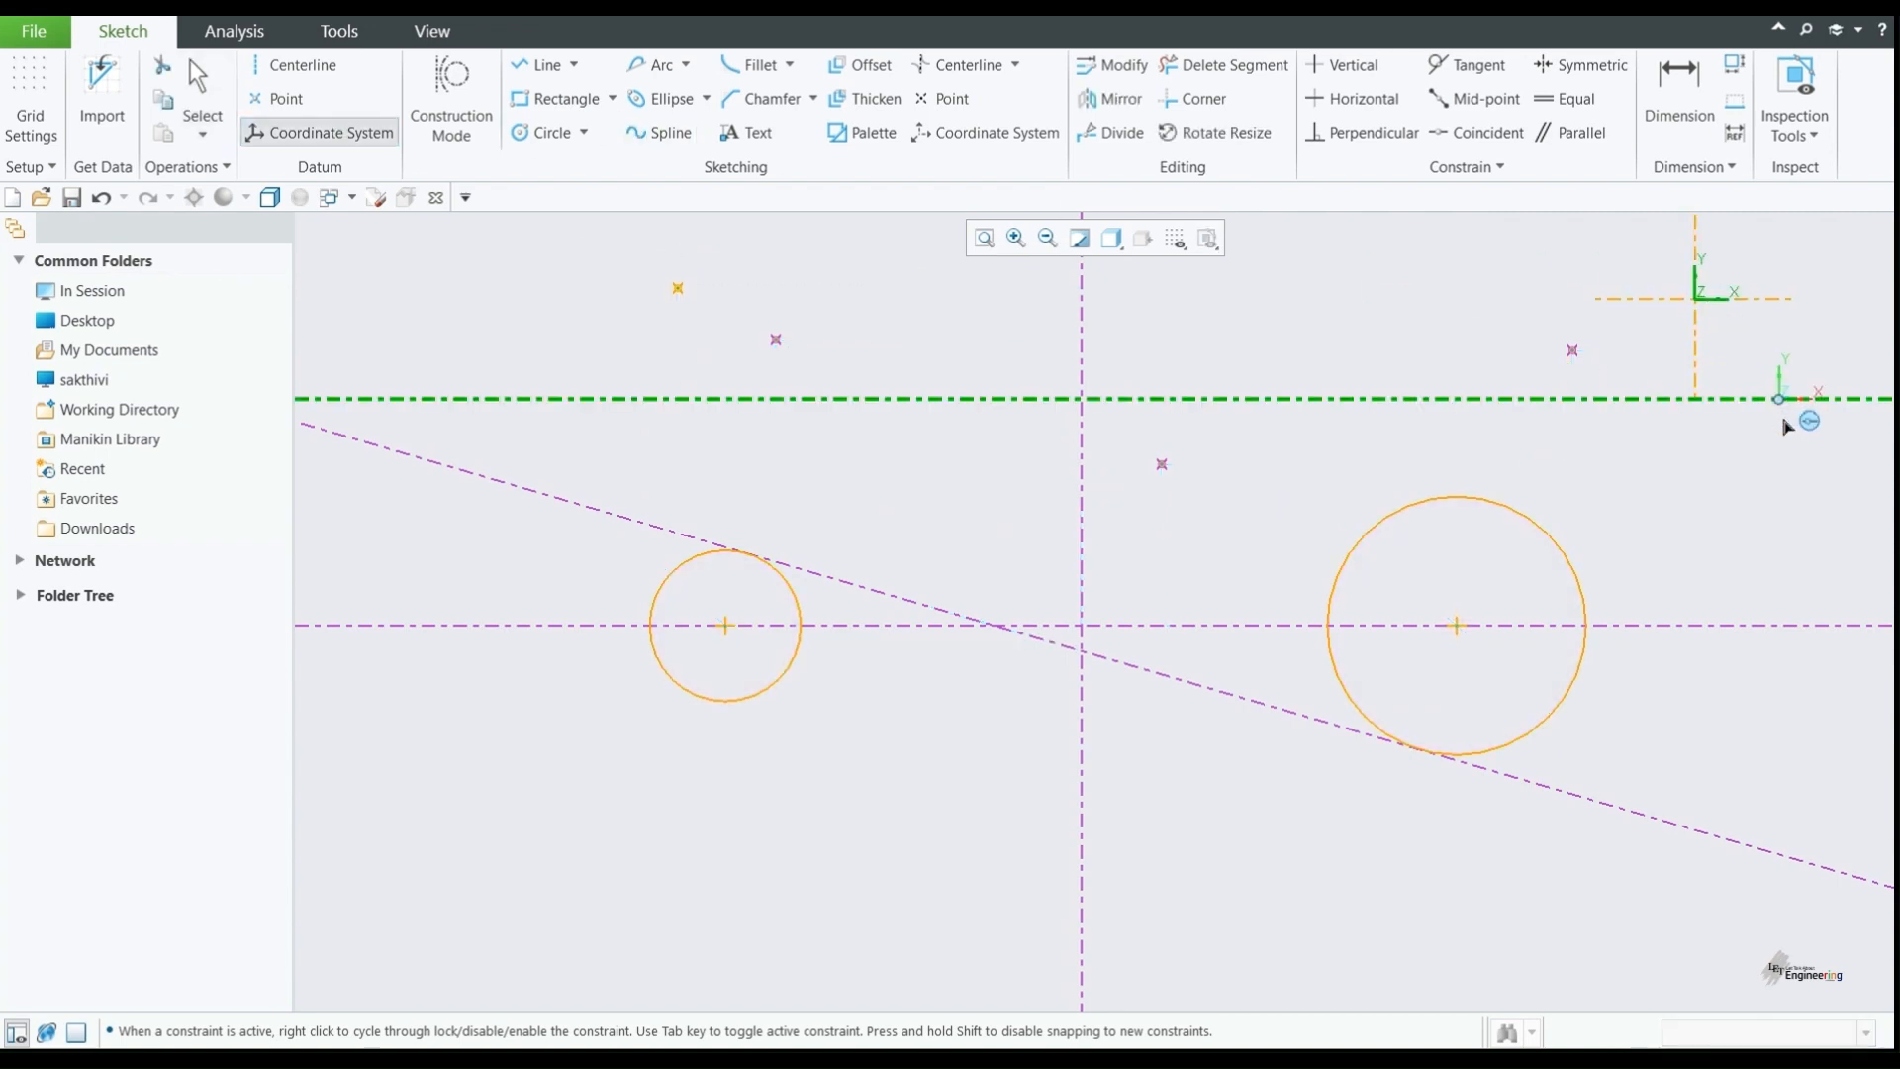
middle_click(1787, 426)
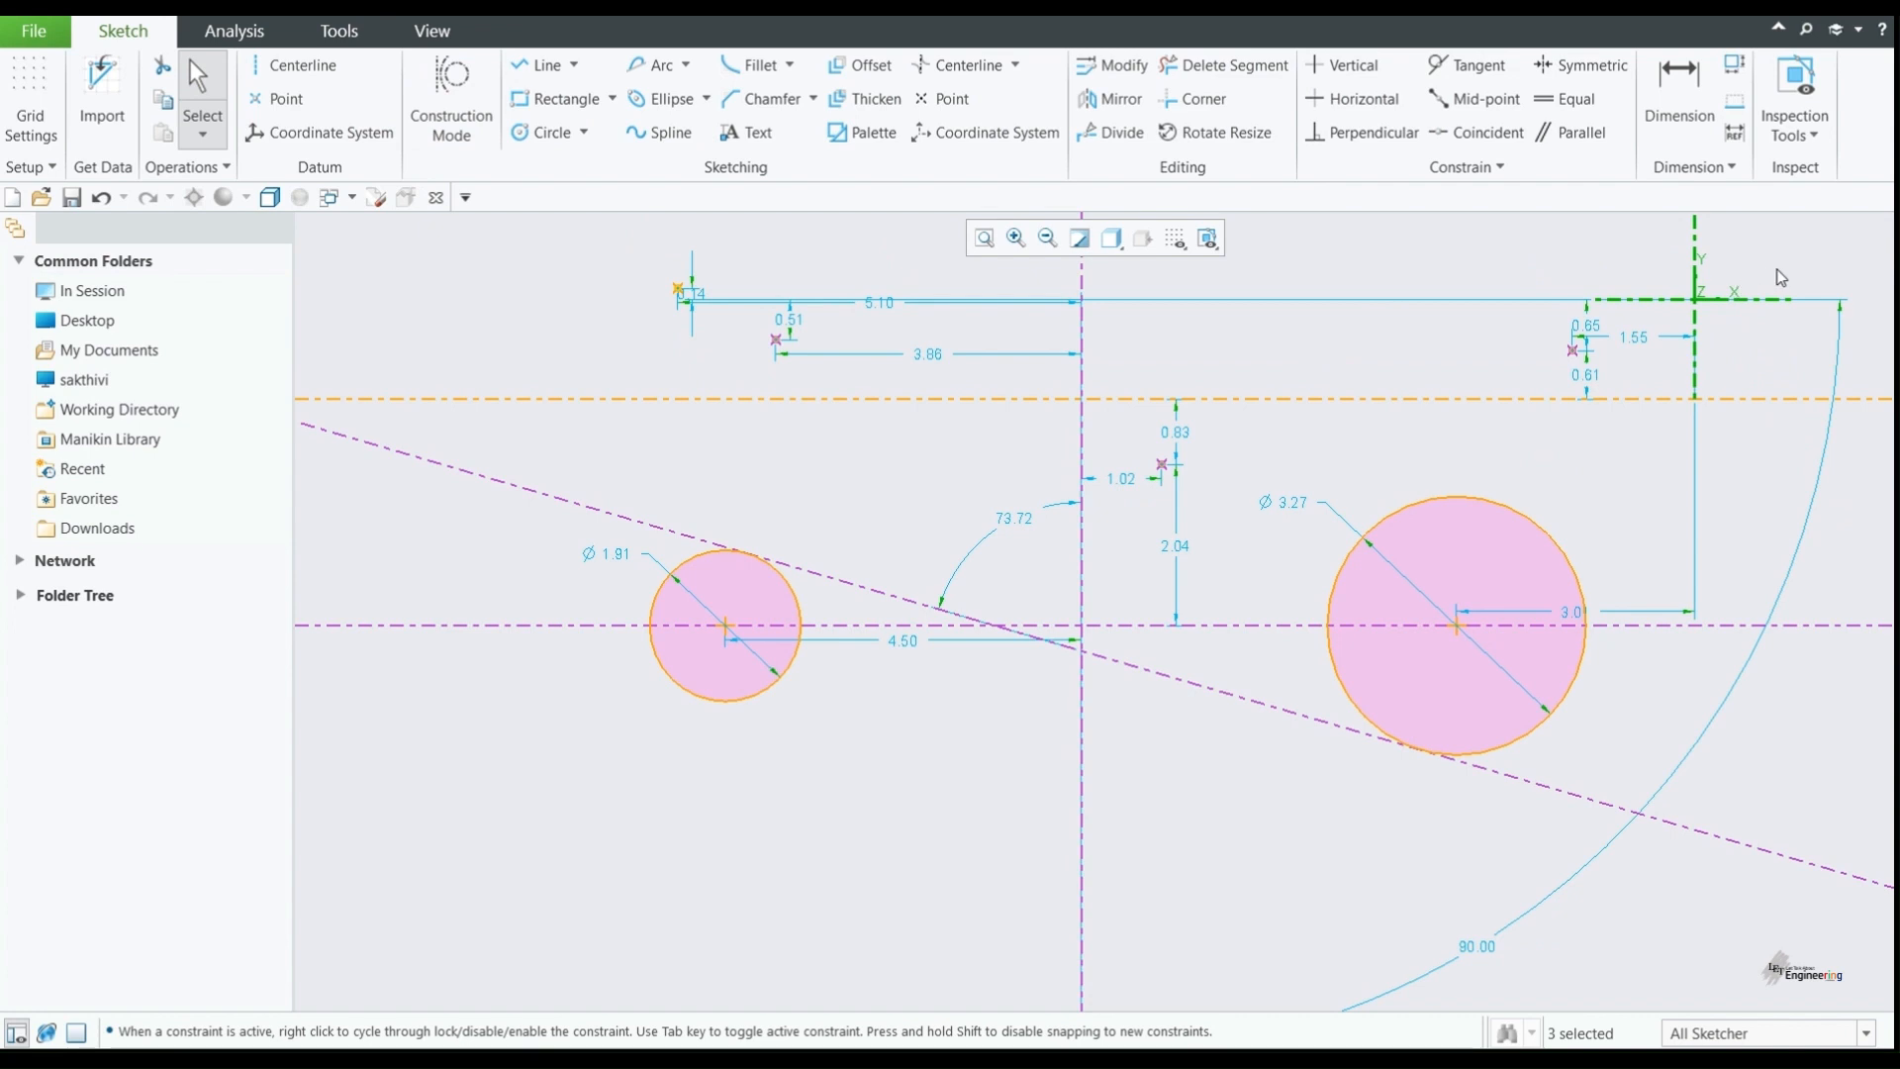
click(1703, 498)
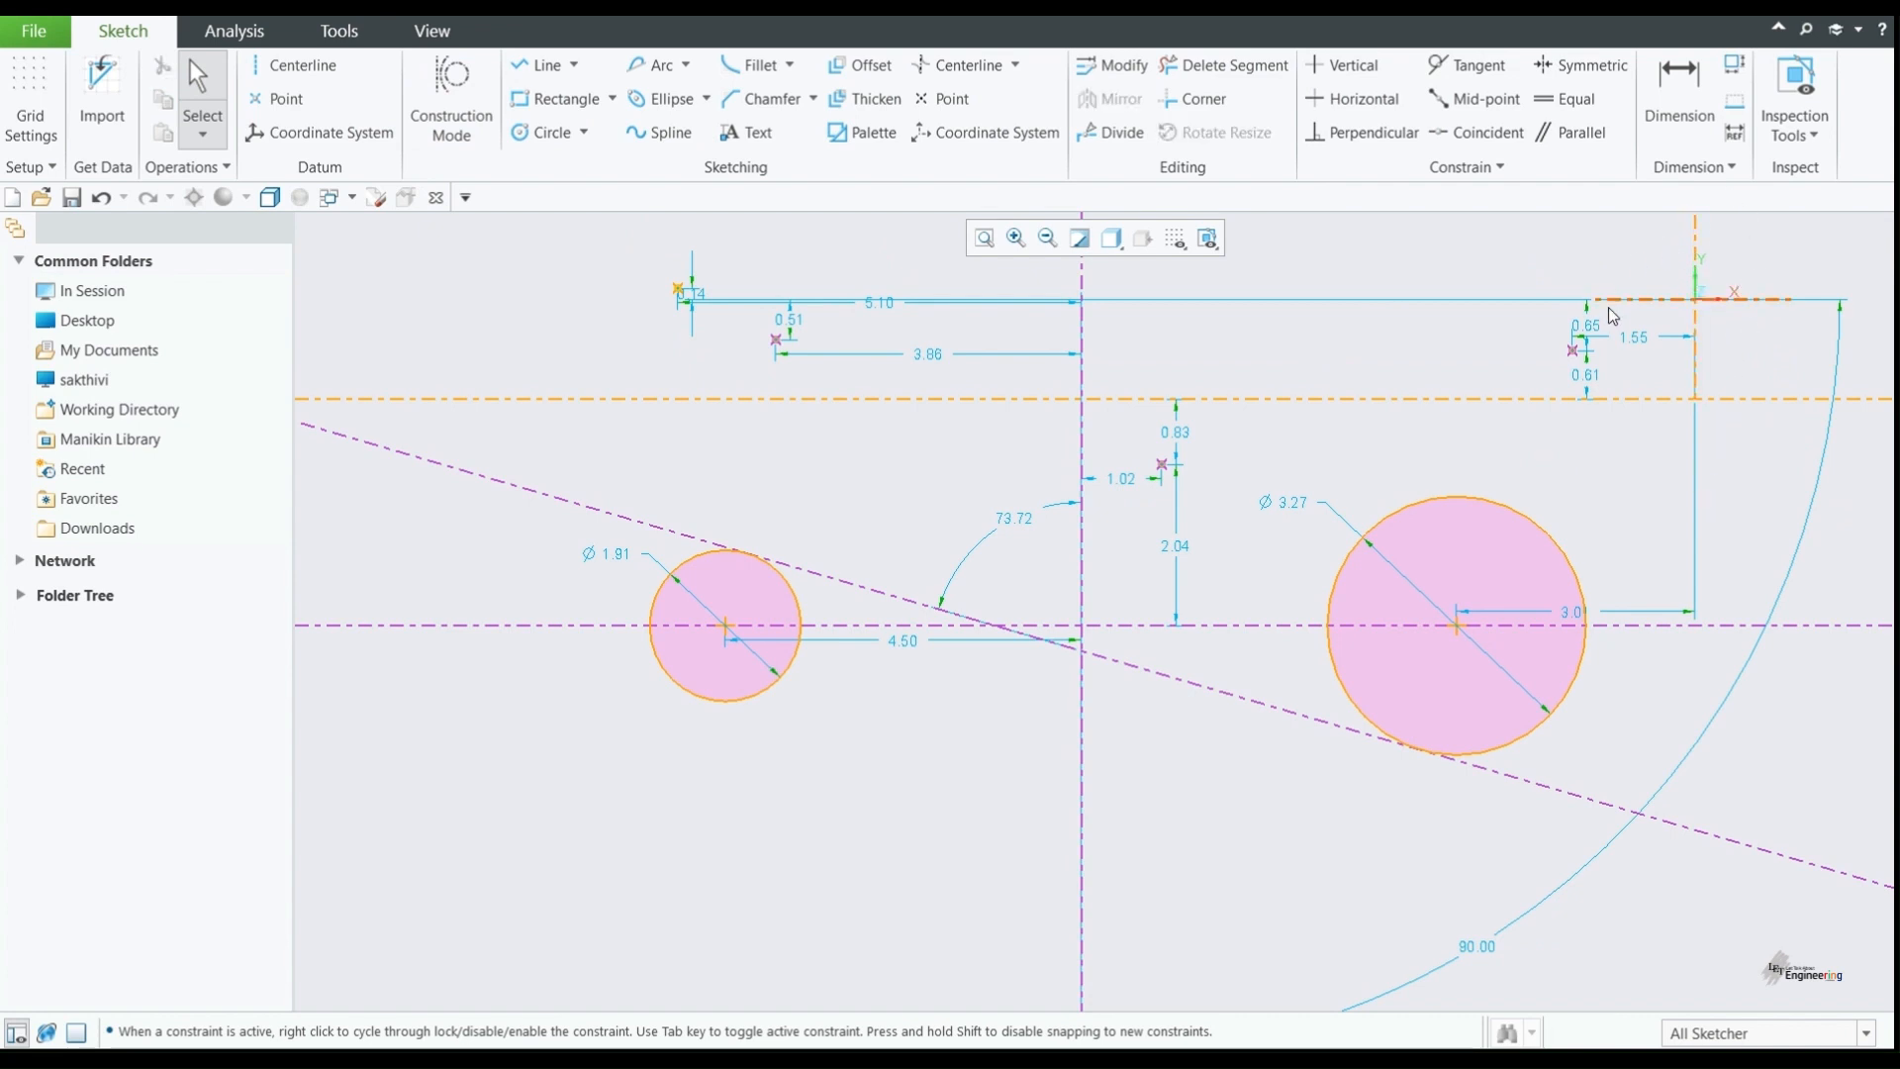